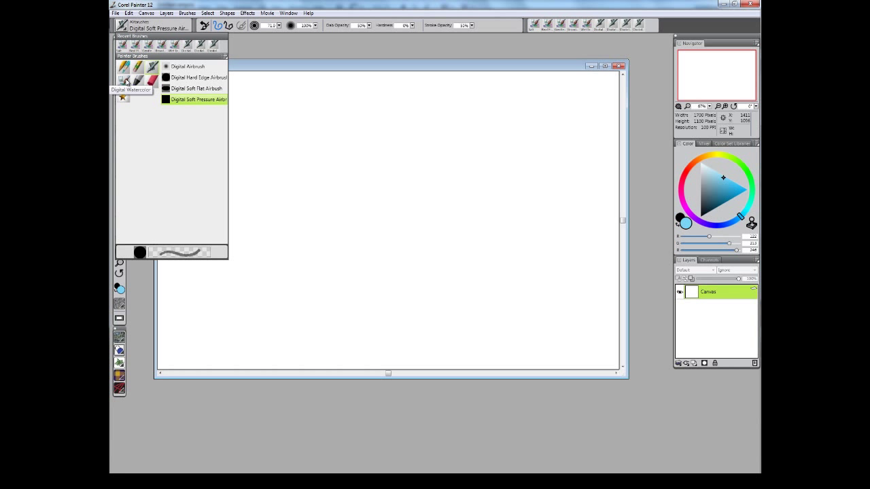
Review the brush variants in the Digital Watercolor, Markers, Pastels and F-X categories
click(126, 82)
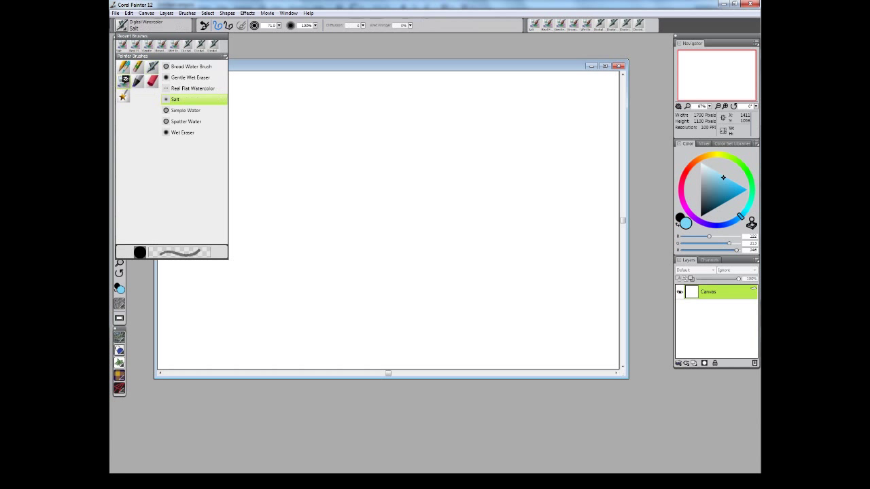
click(137, 82)
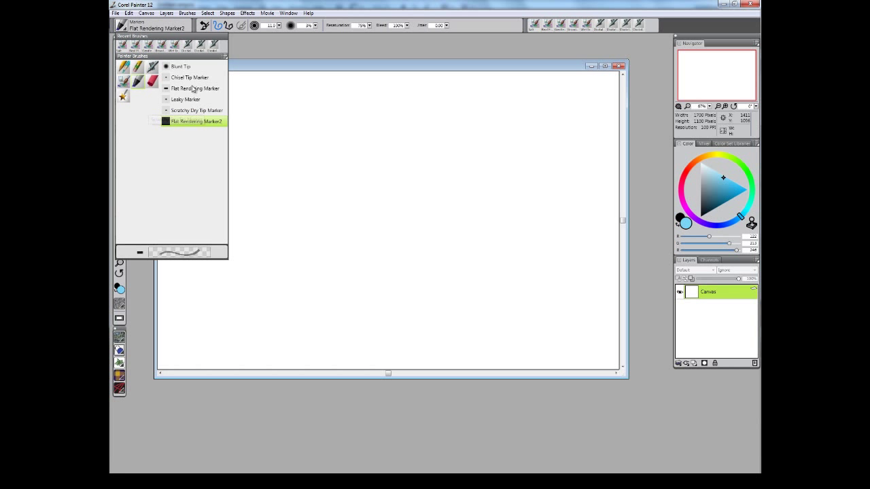
click(153, 81)
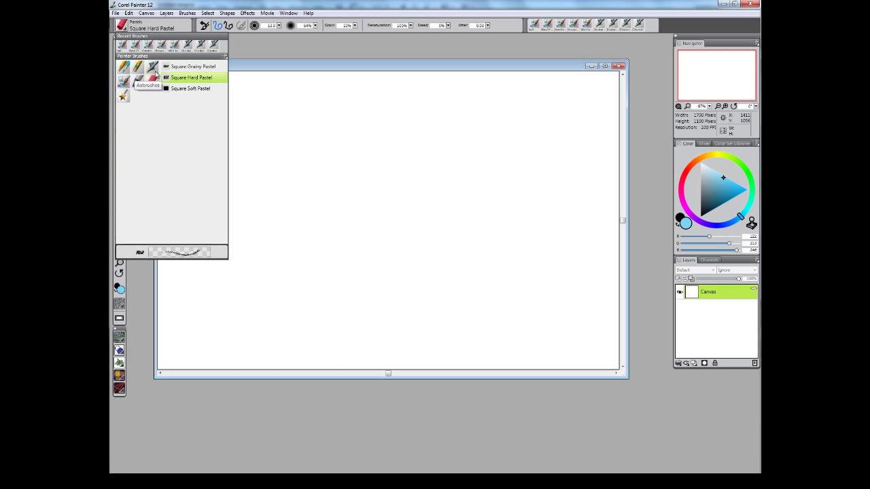
click(123, 96)
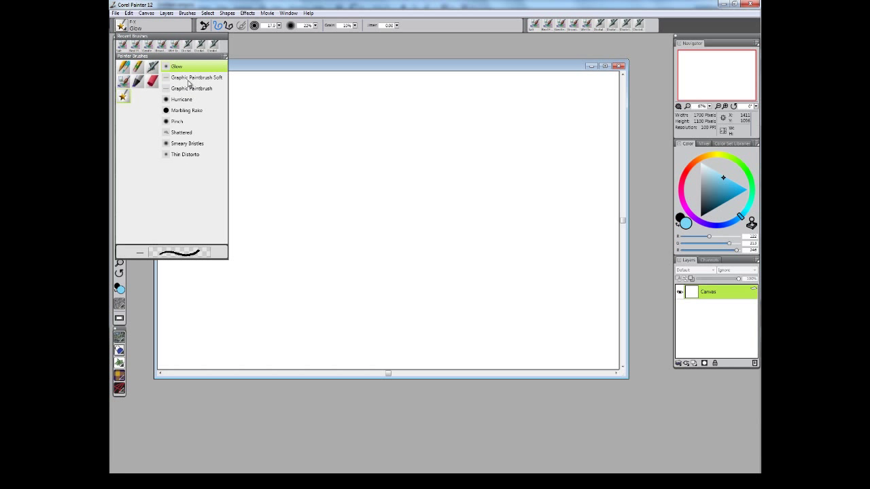
Go through the brush categories once more and settle on the 2B Pencil Light Blue variant
click(138, 66)
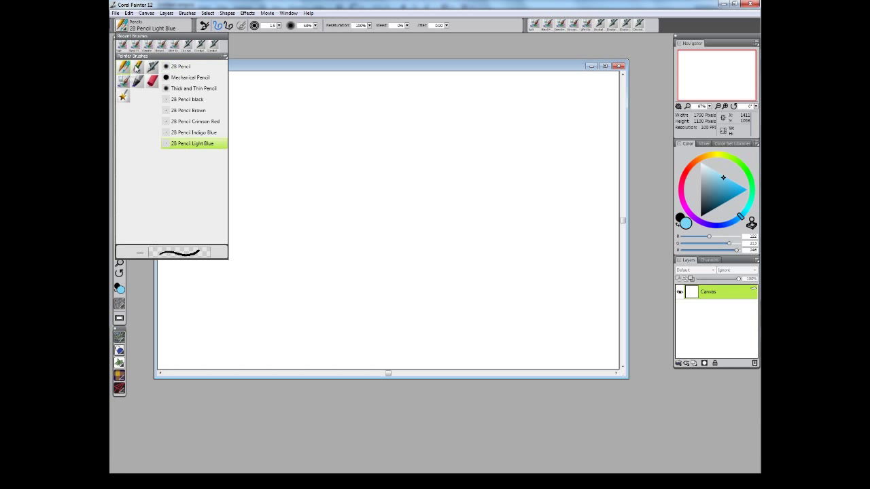
click(138, 67)
click(152, 66)
click(138, 80)
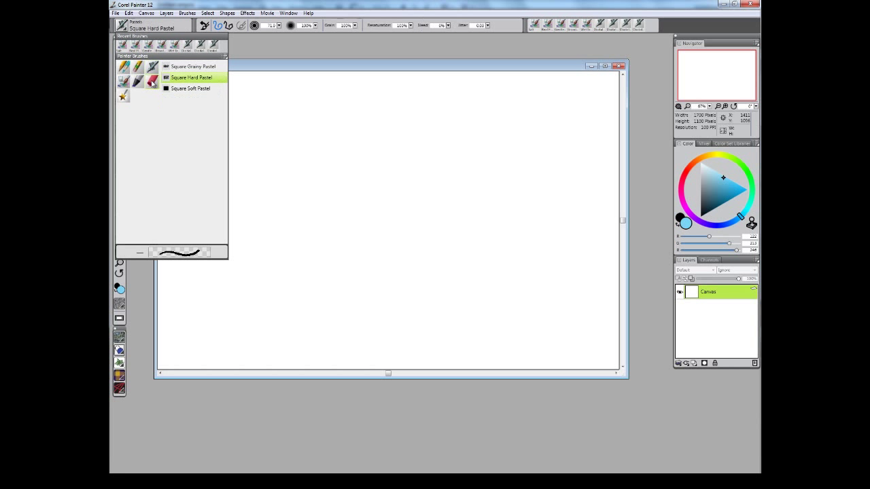
click(123, 81)
click(128, 87)
click(123, 96)
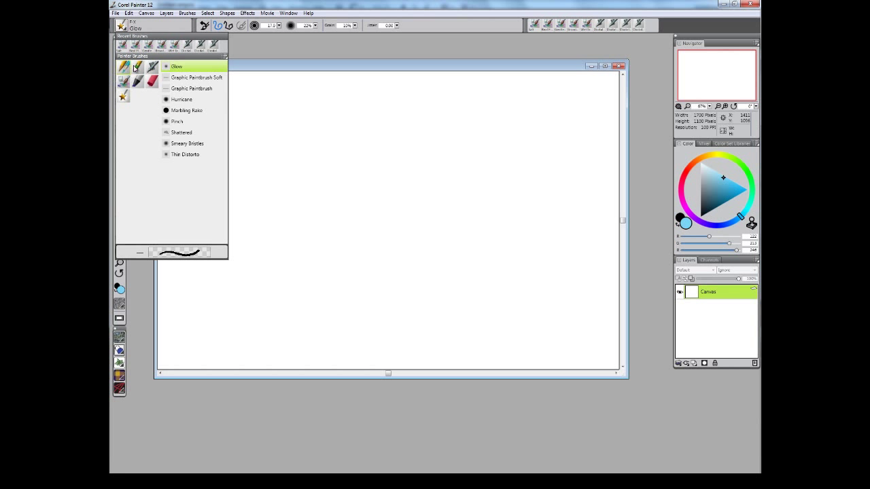
click(124, 67)
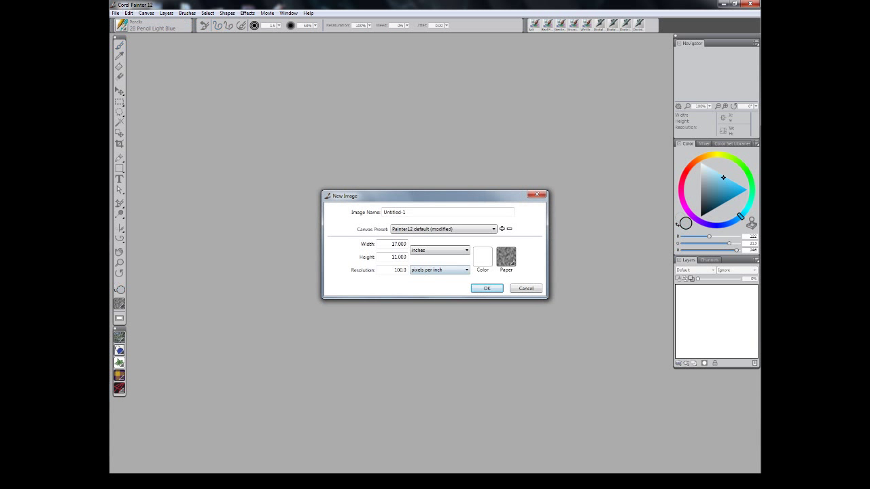
Create a new blank image 17 inches wide and 11 inches high at 200 pixels per inch
text(200)
key(Return)
click(596, 46)
key(ctrl+n)
key(Tab)
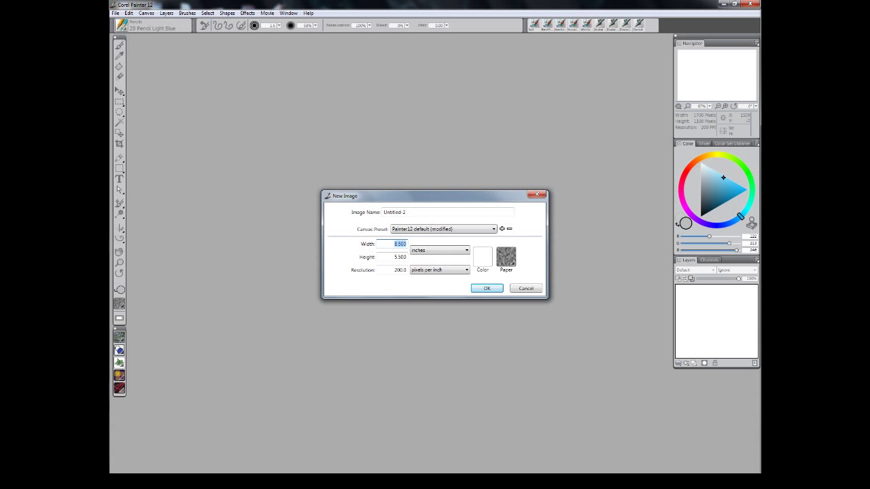
text(17)
key(Tab)
text(11)
key(Return)
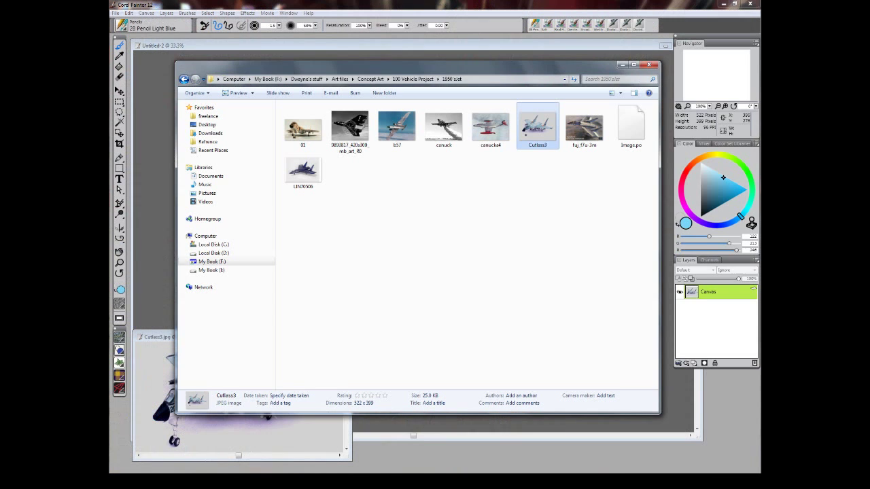
Open the 01 reference photo and place its window above the Cutlass3 picture
double_click(462, 155)
drag(252, 45, 283, 102)
drag(437, 272, 402, 212)
drag(283, 96, 282, 90)
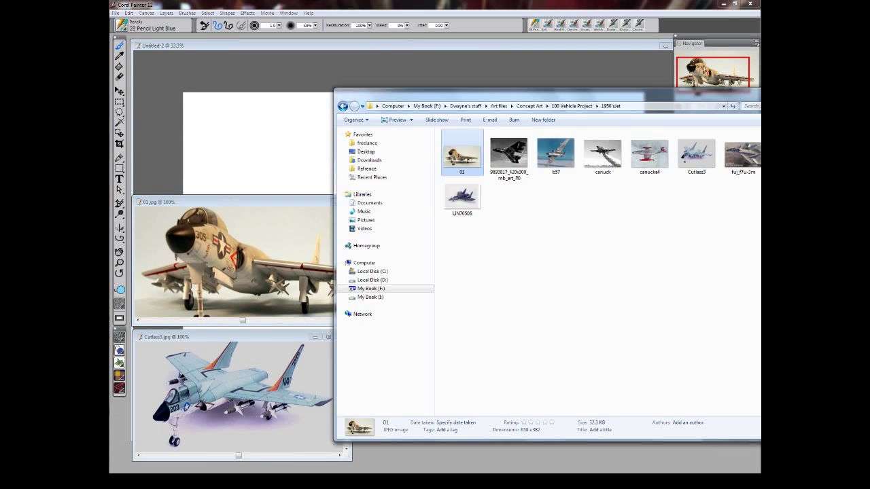
Open the fuj_f7u-3m reference picture and place its window above the 01 photo
click(557, 149)
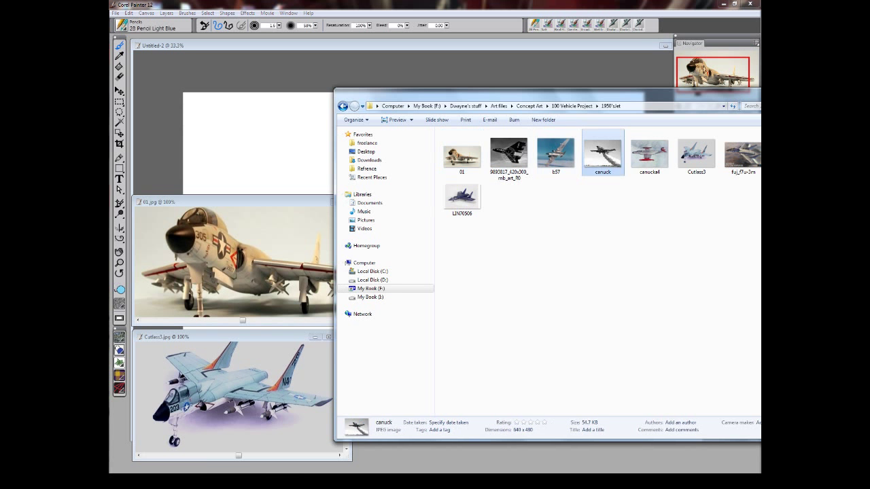
click(602, 150)
drag(476, 91, 380, 104)
drag(646, 169, 421, 465)
drag(231, 46, 240, 54)
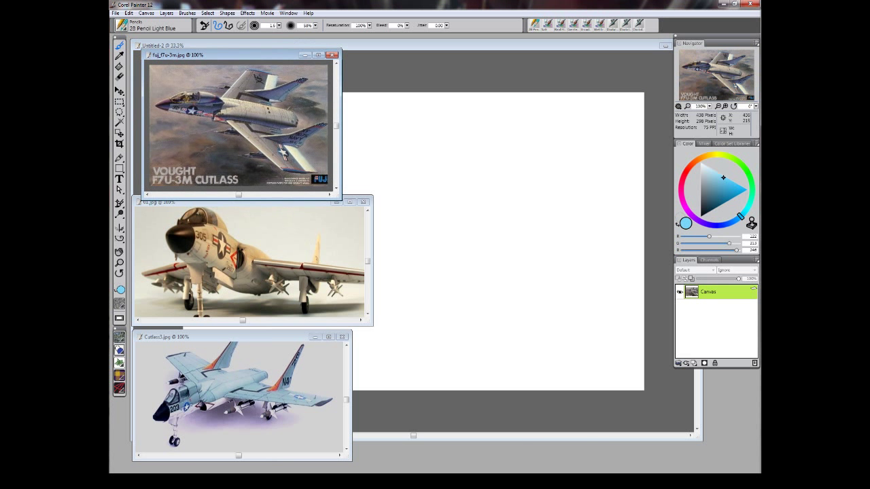
Close the fuj_f7u-3m and 01 reference pictures, keeping only Cutlass3 as reference
drag(341, 199, 338, 171)
drag(258, 55, 253, 90)
mouse_move(333, 205)
mouse_down()
mouse_move(351, 237)
mouse_move(327, 197)
mouse_up()
click(318, 90)
click(364, 202)
Arrange the Cutlass3 reference and a smaller window of the blank image zoomed to 25% in the workspace
drag(244, 337, 274, 353)
click(348, 232)
click(330, 458)
drag(701, 440, 496, 296)
key(ctrl+minus)
drag(340, 45, 422, 88)
Sketch the jet's construction lines, nose, canopy, fuselage and swept wings in light blue pencil
drag(366, 202, 394, 194)
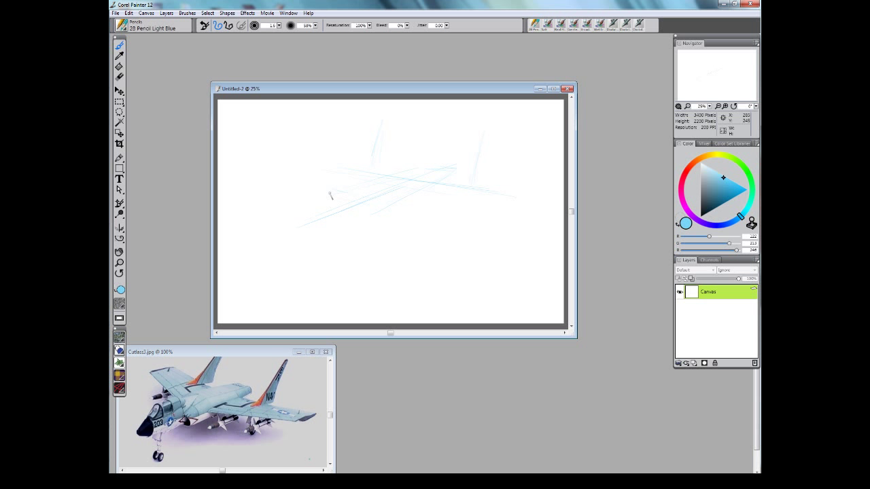
drag(279, 245, 275, 242)
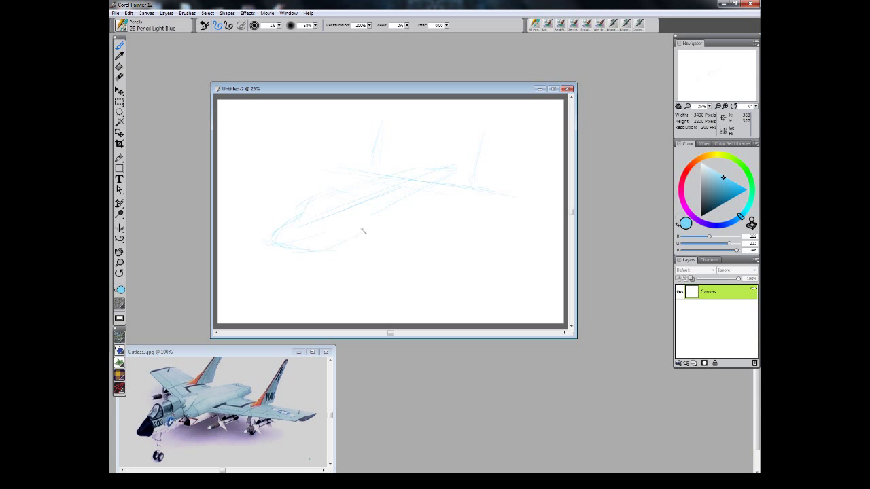
drag(396, 222, 438, 201)
mouse_move(323, 202)
mouse_down()
mouse_move(353, 167)
mouse_move(340, 160)
mouse_move(461, 178)
mouse_up()
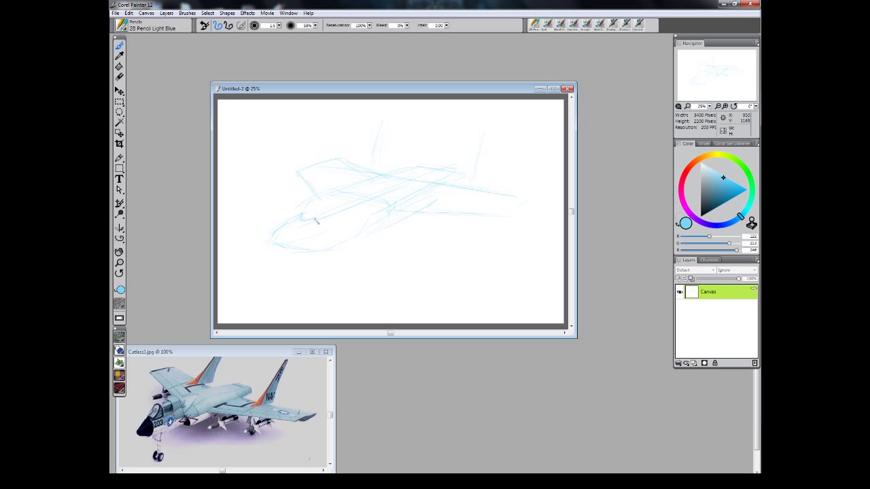
mouse_move(352, 199)
mouse_down()
mouse_move(340, 191)
mouse_move(299, 214)
mouse_move(285, 242)
mouse_move(316, 250)
mouse_up()
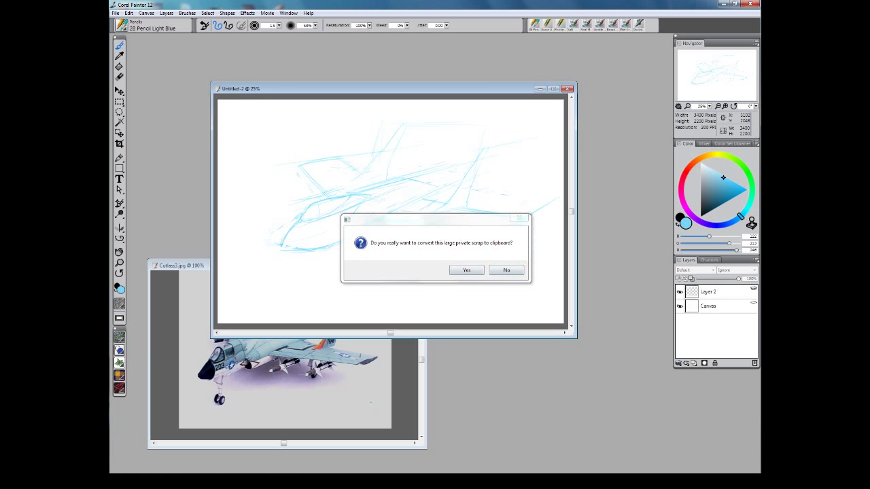
Accept the scrap-to-clipboard conversion and add the underside intake, near wing tip lines and round rear exhaust to the jet sketch
key(Return)
drag(320, 88, 288, 54)
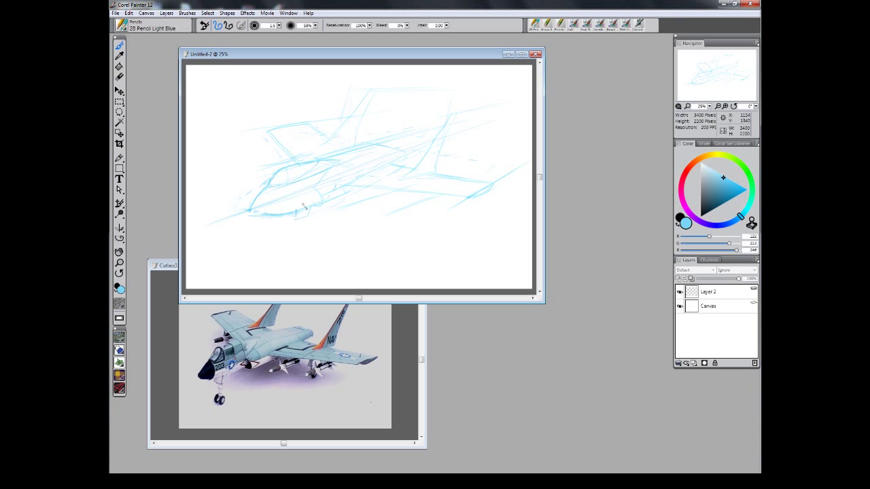
drag(348, 185, 401, 189)
drag(413, 194, 463, 182)
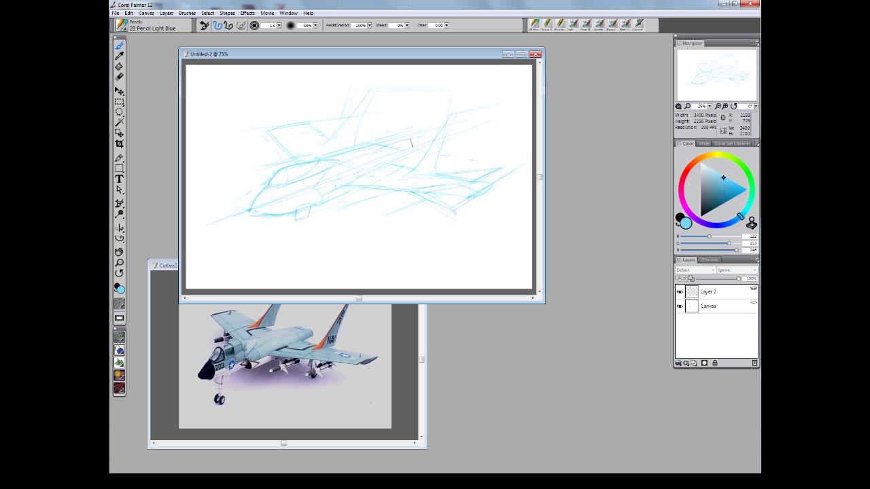
drag(385, 151, 417, 143)
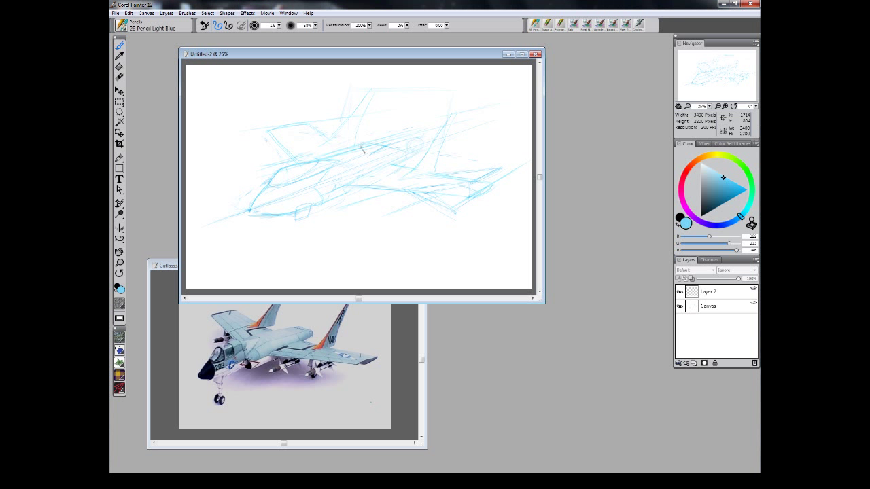
Choose the Erase All Soft eraser variant and merge Layer 2 into the Canvas
click(153, 26)
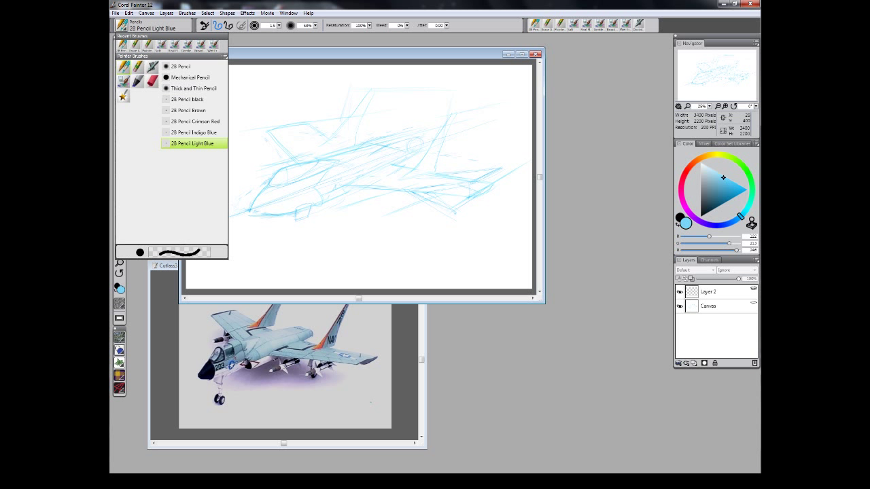
click(137, 69)
click(187, 78)
click(709, 306)
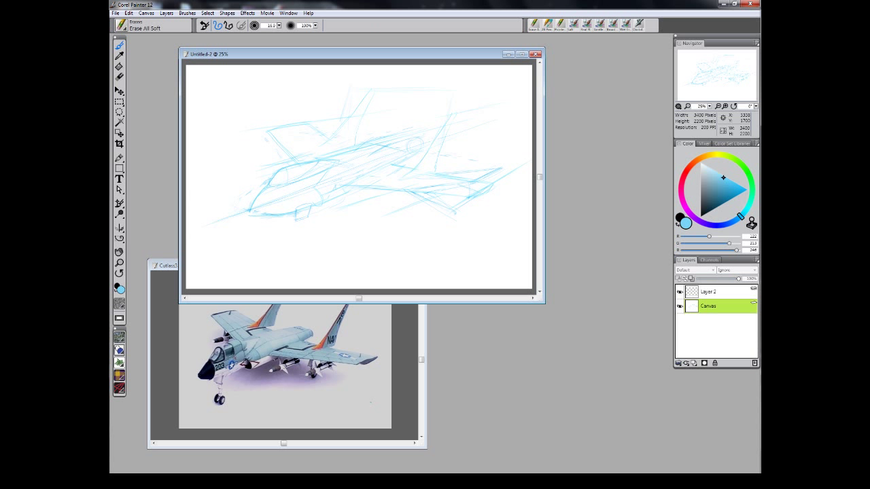
click(708, 291)
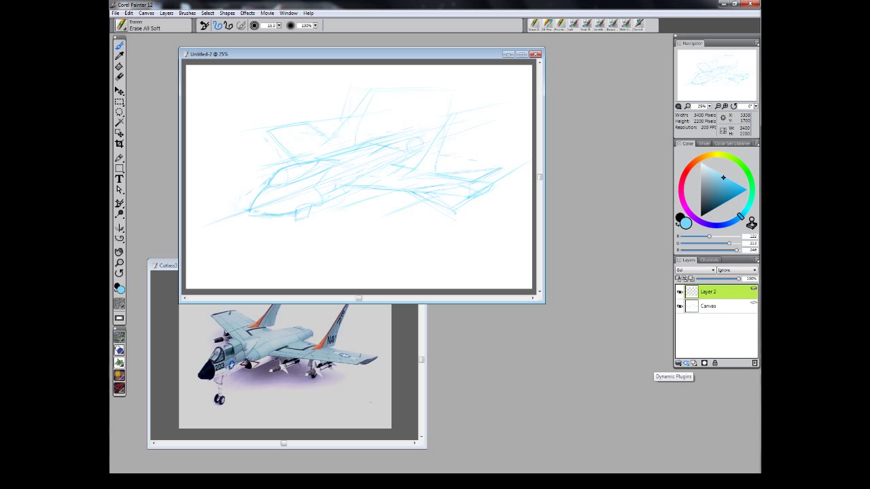
click(756, 259)
click(639, 194)
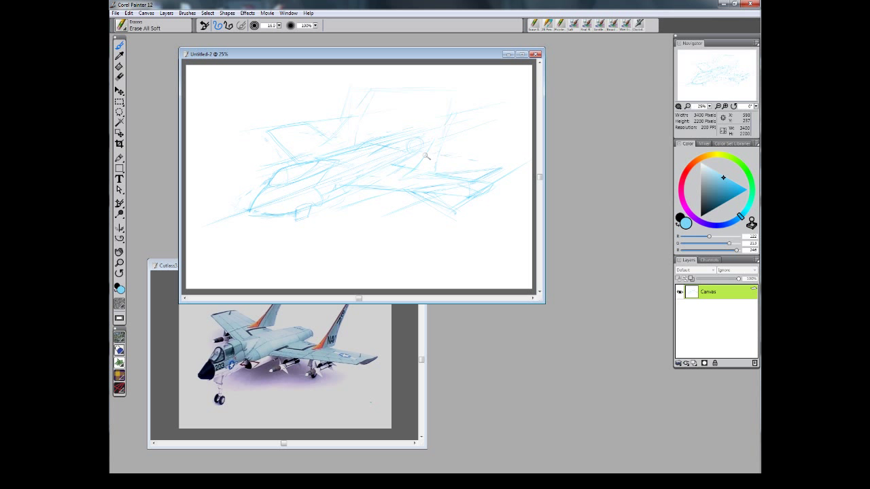
Switch back to the 2B Pencil Light Blue variant and save the image as Stage2.rif
click(121, 26)
click(195, 143)
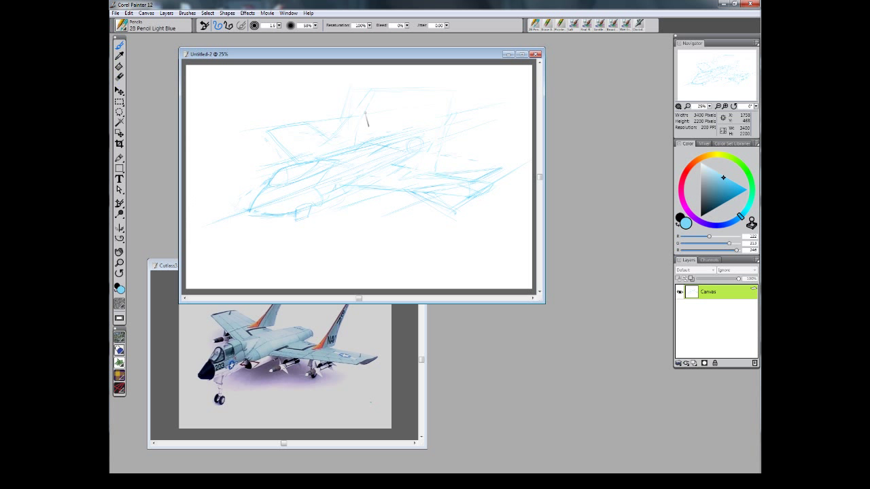
click(116, 13)
click(134, 110)
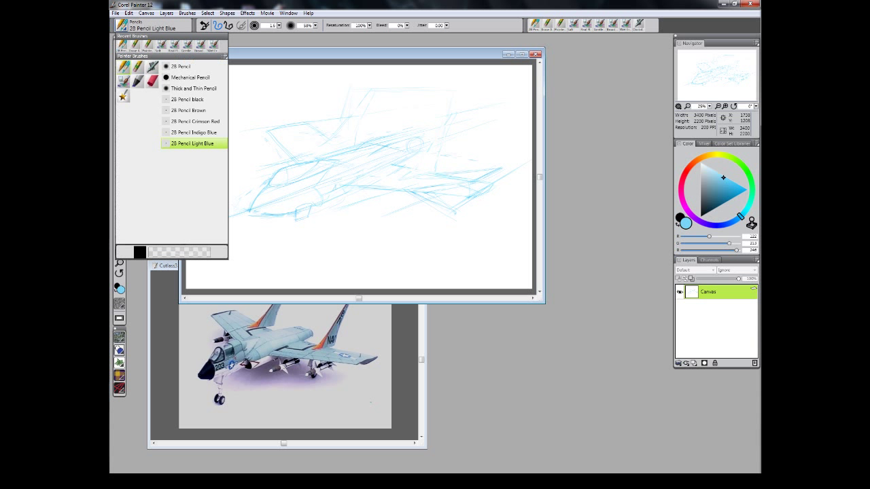
Erase the extra outer lines around the near wing tip with the Erase All Soft variant
click(121, 25)
click(144, 139)
drag(454, 212, 406, 192)
drag(501, 169, 446, 175)
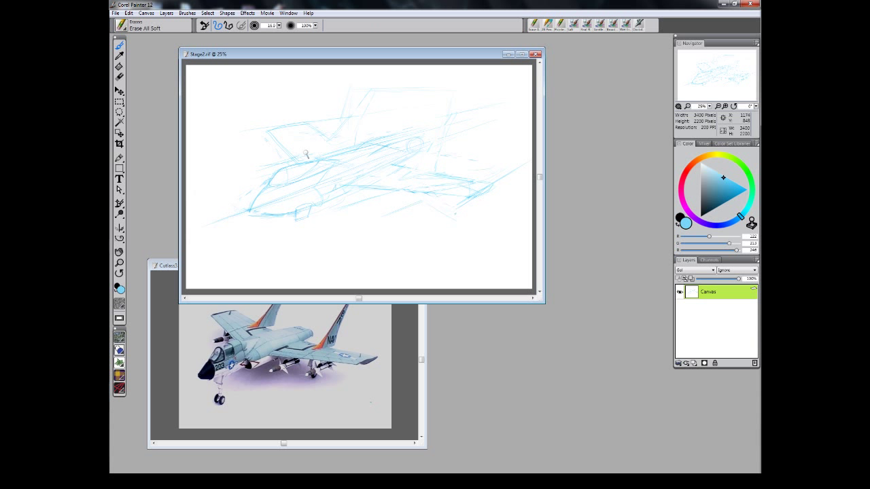
With 2B Pencil Light Blue, strengthen the fuselage and near wing, add a long perspective guide above, and draw the near tail fin
click(121, 25)
click(194, 143)
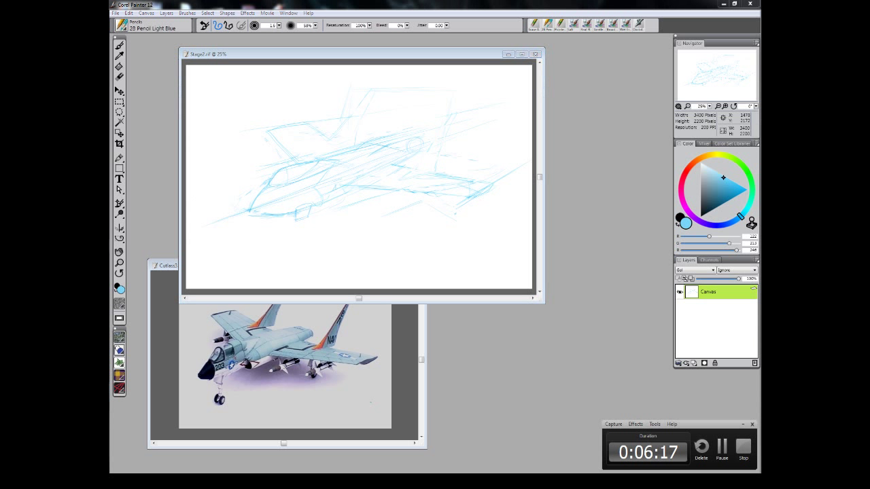
mouse_move(270, 187)
mouse_down()
mouse_move(344, 159)
mouse_move(317, 165)
mouse_move(383, 191)
mouse_up()
drag(443, 189, 494, 183)
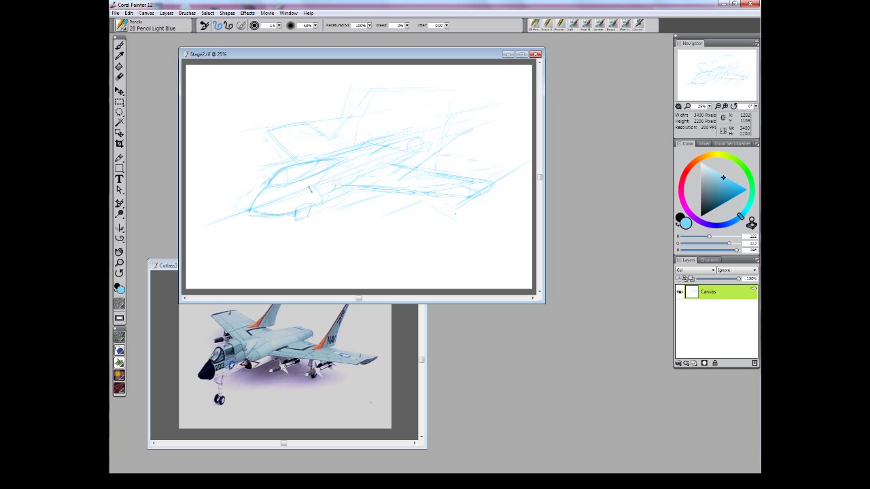
drag(219, 135, 471, 89)
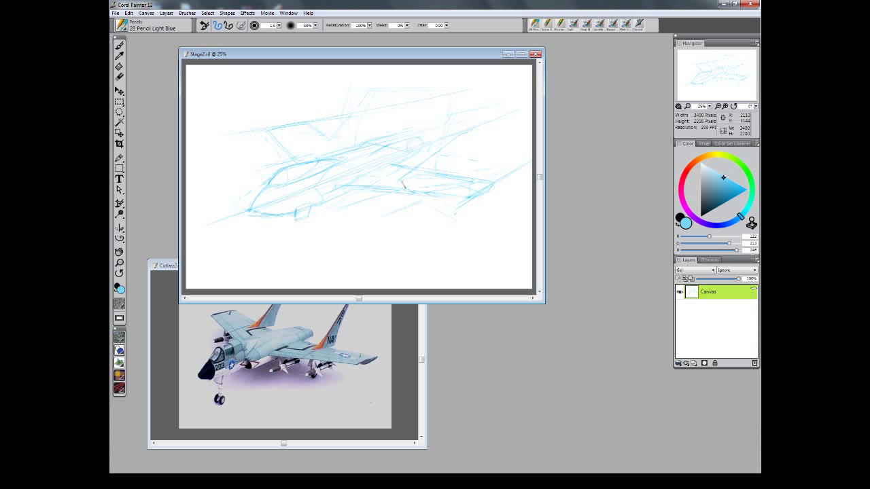
drag(433, 165, 466, 134)
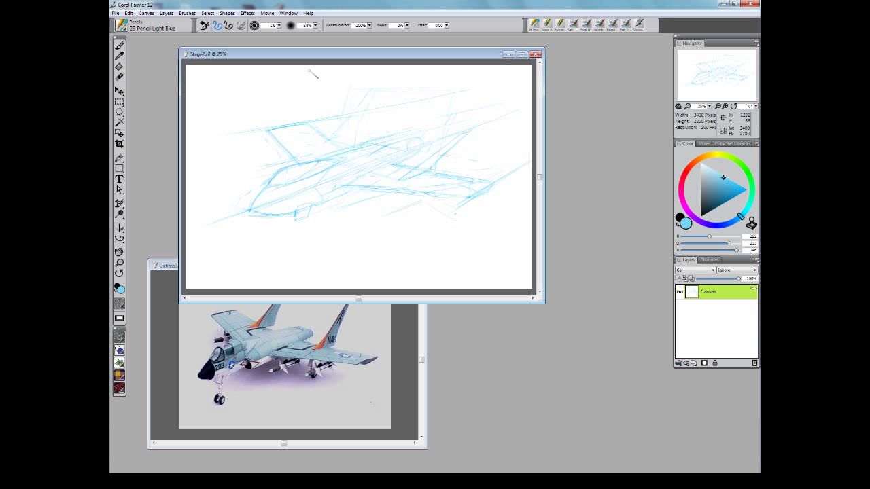
Draw the upright, tapered tail fin on the far wing
drag(310, 115, 312, 139)
drag(302, 89, 312, 146)
drag(309, 89, 336, 135)
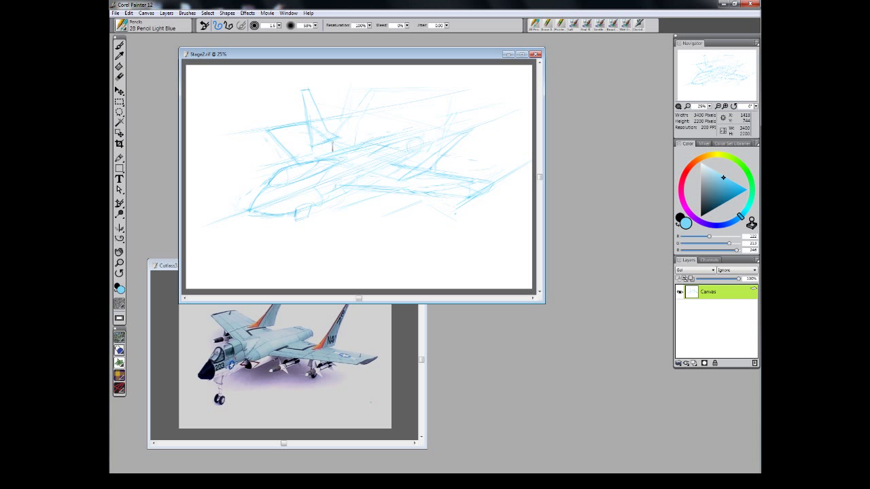
Firm up the underside intake and the nose's lower contour, and clean up the canopy area with the Eraser tool
drag(306, 210, 309, 223)
drag(267, 205, 296, 210)
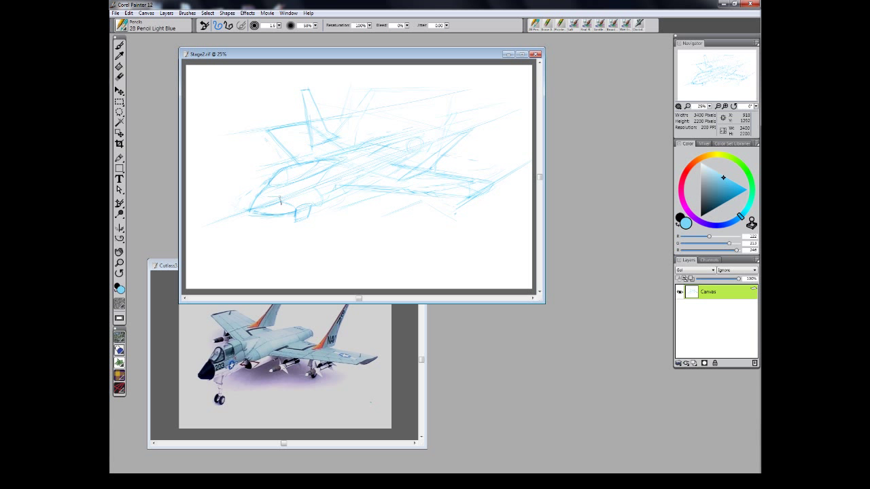
click(119, 77)
drag(273, 179, 343, 160)
Draw an oval opening at the jet's nose with the Brush tool, undo the last stroke and save the image
click(119, 45)
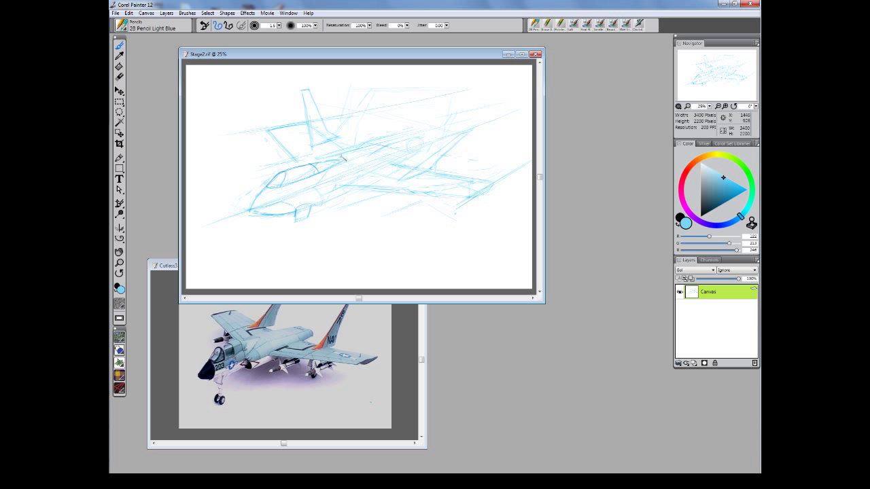
mouse_move(266, 197)
mouse_down()
mouse_move(263, 216)
mouse_move(284, 215)
mouse_move(249, 213)
mouse_up()
drag(251, 218, 267, 217)
key(ctrl+z)
click(116, 13)
click(129, 100)
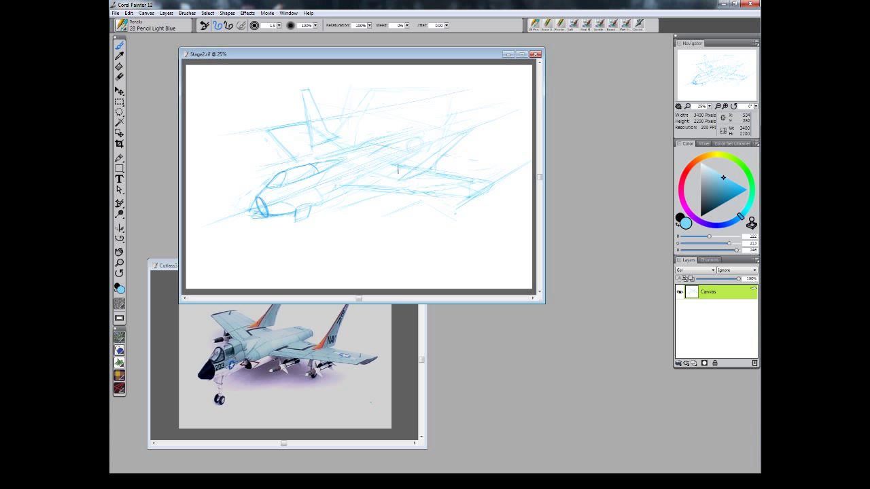
Strengthen the near wing's lower edge, the far wing's outer edge and the rear fuselage lines in light blue pencil
drag(322, 197, 456, 198)
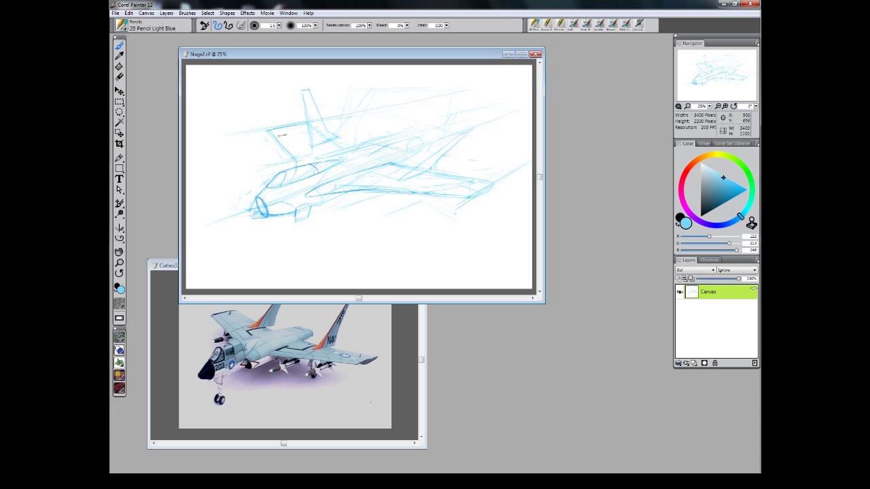
mouse_move(287, 152)
mouse_down()
mouse_move(297, 168)
mouse_move(270, 132)
mouse_up()
drag(338, 165, 435, 128)
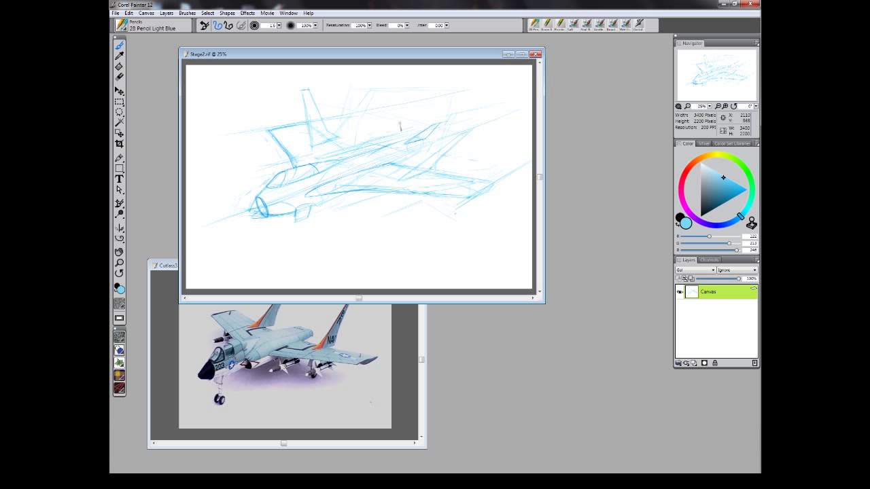
Sketch a small fin on top of the rear fuselage, round off the tail end and reinforce the belly line behind the intake
mouse_move(393, 134)
mouse_down()
mouse_move(395, 117)
mouse_move(406, 131)
mouse_up()
mouse_move(423, 141)
mouse_down()
mouse_move(399, 164)
mouse_move(423, 150)
mouse_up()
mouse_move(357, 147)
mouse_down()
mouse_move(397, 135)
mouse_move(408, 142)
mouse_up()
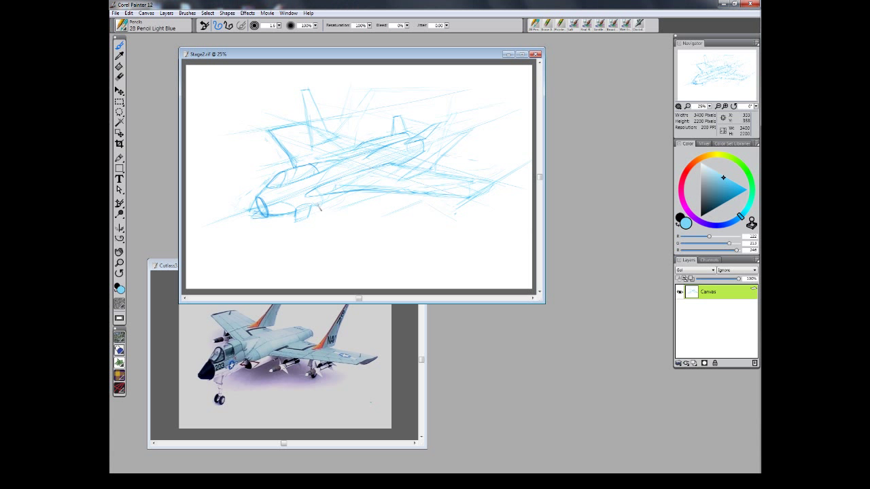
drag(312, 208, 340, 194)
Erase the oval opening at the jet's nose with an eraser brush
click(151, 26)
click(185, 66)
click(151, 26)
click(138, 67)
click(185, 77)
mouse_move(258, 202)
mouse_down()
mouse_move(266, 215)
mouse_move(257, 214)
mouse_up()
Sketch a pointed nose with a firm lower contour in place of the opening, using 2B Pencil Light Blue
click(151, 26)
click(123, 67)
click(185, 66)
click(151, 26)
click(190, 143)
mouse_move(263, 193)
mouse_down()
mouse_move(247, 215)
mouse_move(270, 216)
mouse_up()
mouse_move(262, 187)
mouse_down()
mouse_move(272, 184)
mouse_move(257, 219)
mouse_move(296, 217)
mouse_move(271, 222)
mouse_up()
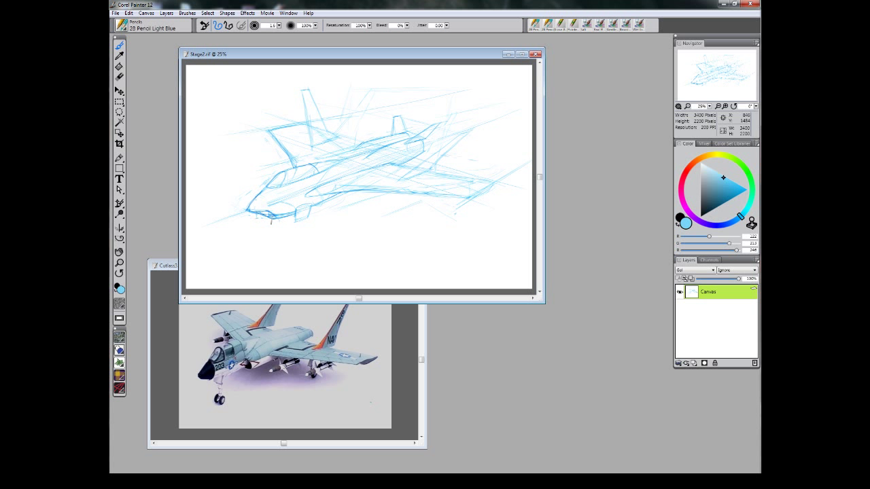
Clean up the stray lines beneath the nose with Erase All Soft and return to 2B Pencil Light Blue
click(121, 25)
click(194, 78)
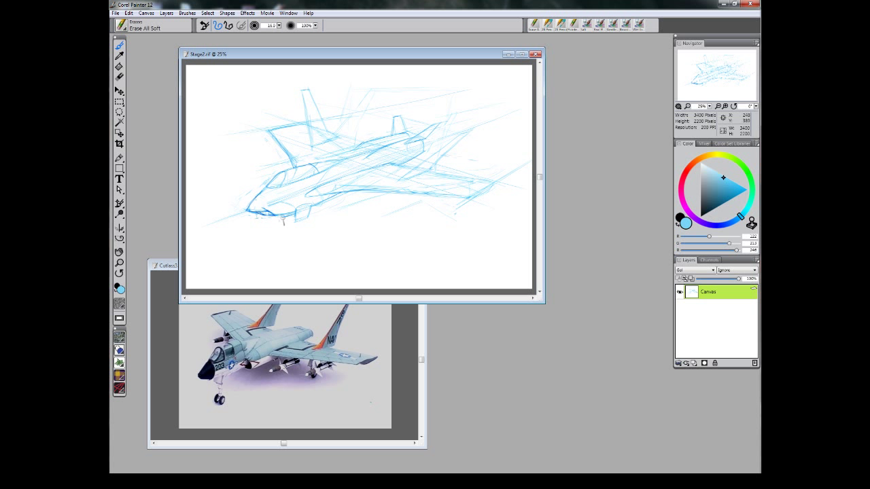
click(121, 25)
click(193, 143)
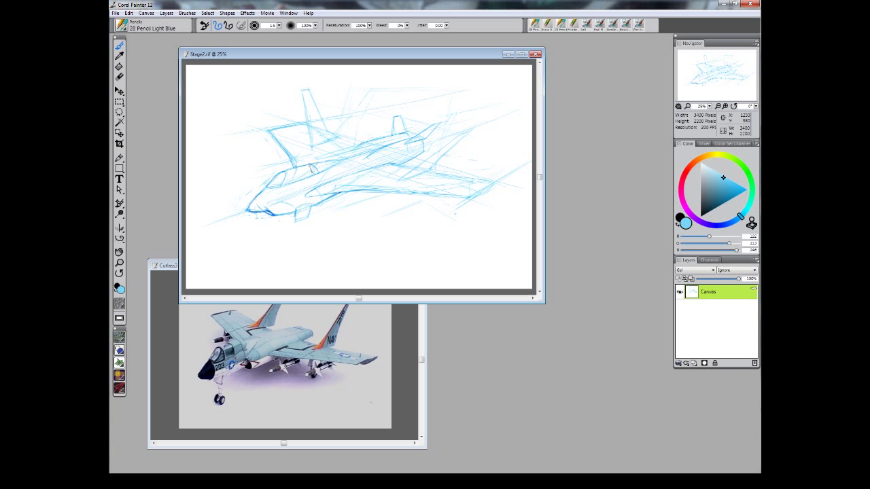
Redraw the nose's upper contour from the canopy down to the tip and erase the excess lines along it
drag(277, 184, 248, 210)
click(160, 26)
click(160, 26)
click(160, 26)
click(139, 66)
drag(266, 192, 246, 207)
Draw a curved nose-cone seam with 2B Pencil Light Blue and save the image as Stage3
click(121, 25)
click(194, 143)
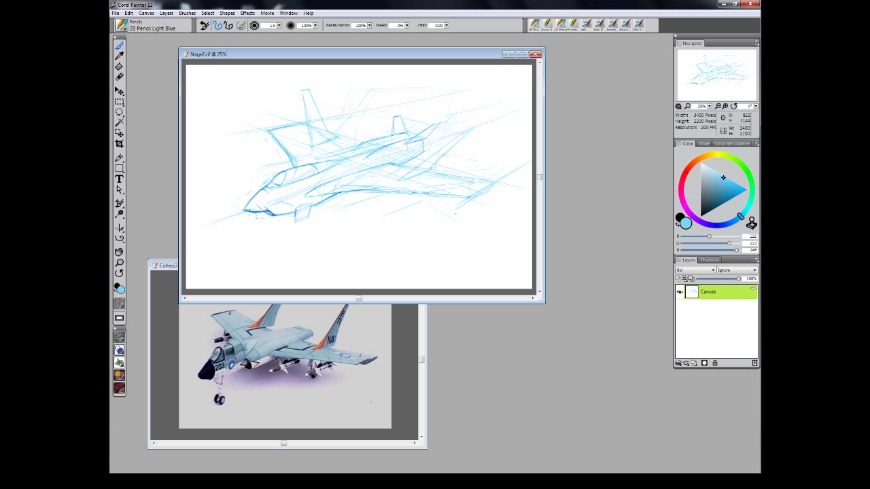
drag(257, 194, 267, 211)
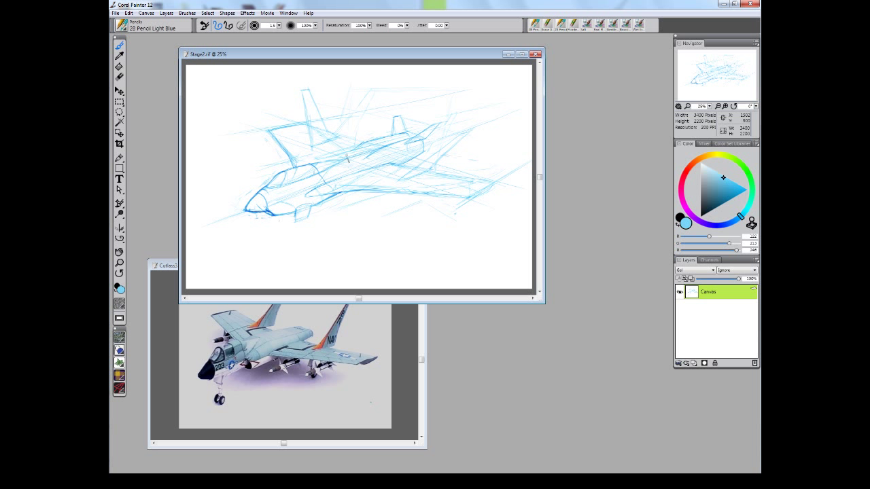
key(ctrl+alt+s)
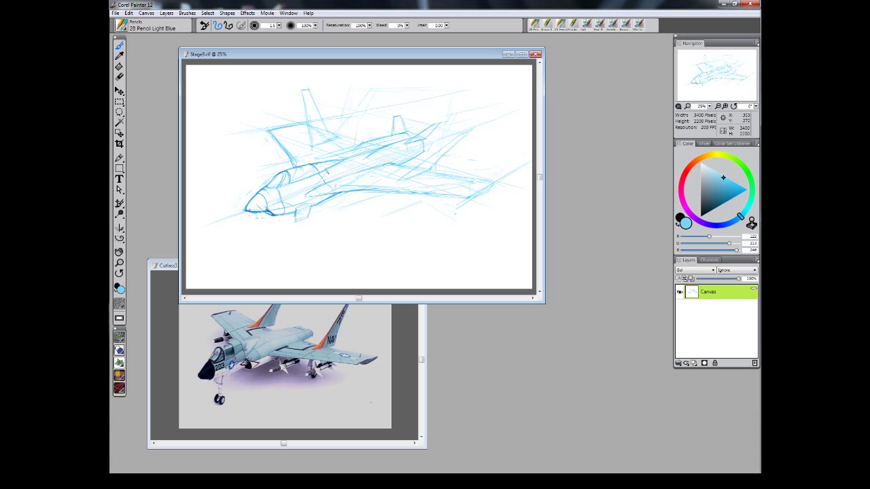
Firm up the small underside fin, extend the rounded tail end and define the near wing's tip
drag(297, 214, 306, 206)
mouse_move(412, 163)
mouse_down()
mouse_move(429, 147)
mouse_move(414, 131)
mouse_move(424, 148)
mouse_up()
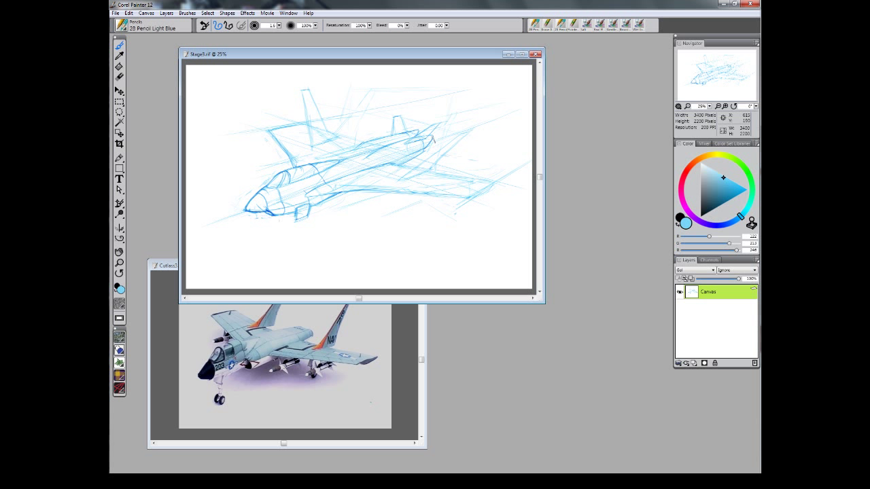
mouse_move(489, 193)
mouse_down()
mouse_move(497, 184)
mouse_move(475, 202)
mouse_up()
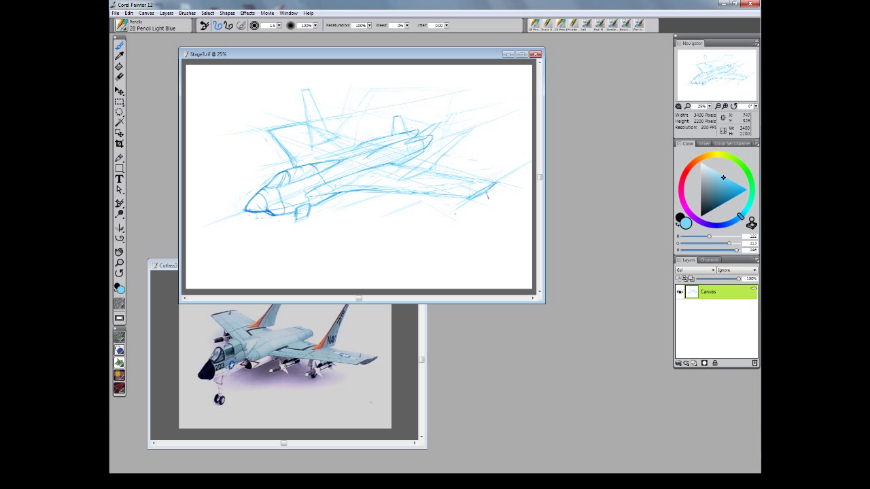
drag(483, 194, 501, 204)
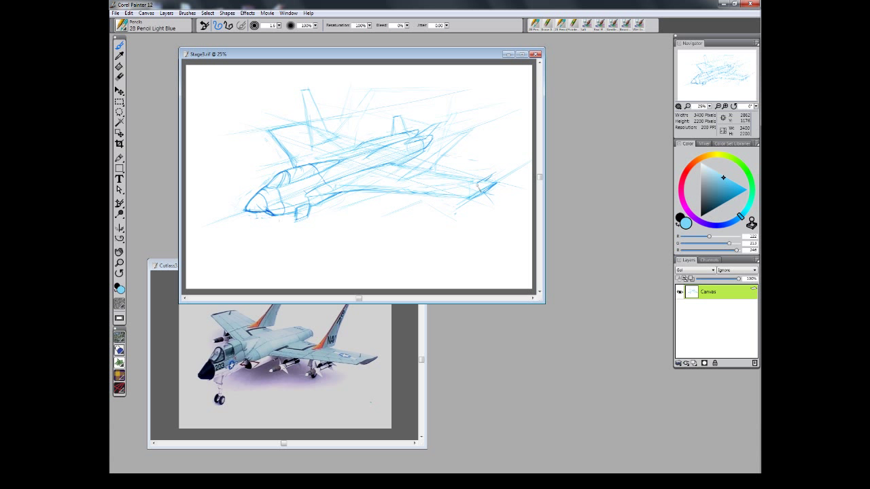
Strengthen the near wing's rear edge and the outlines of the near and far tail fins
drag(389, 164, 480, 180)
drag(412, 172, 467, 133)
drag(302, 91, 312, 146)
drag(302, 91, 337, 136)
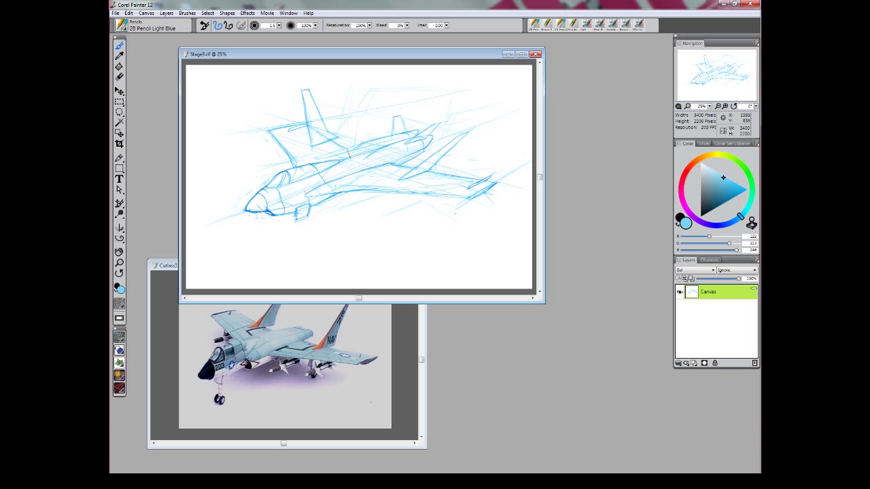
Firm up the fuselage spine from the canopy to the tail and the near wing's lower edge
drag(302, 170, 417, 130)
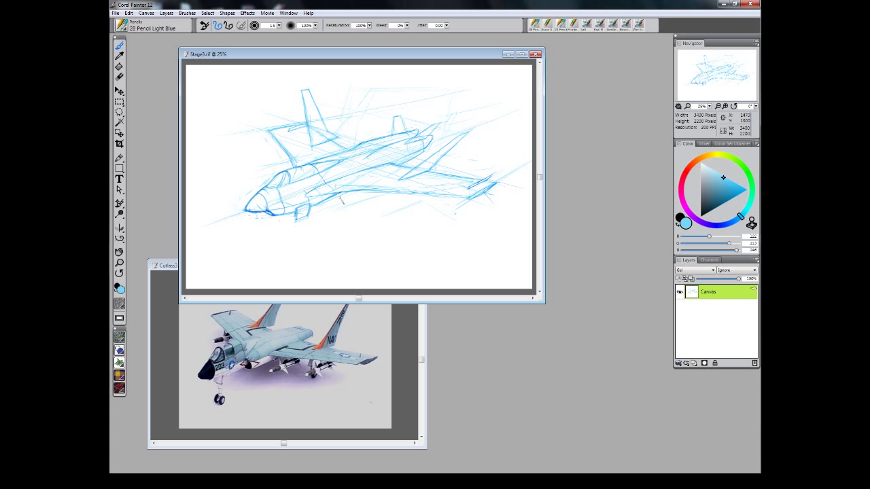
drag(308, 204, 405, 186)
drag(393, 189, 475, 198)
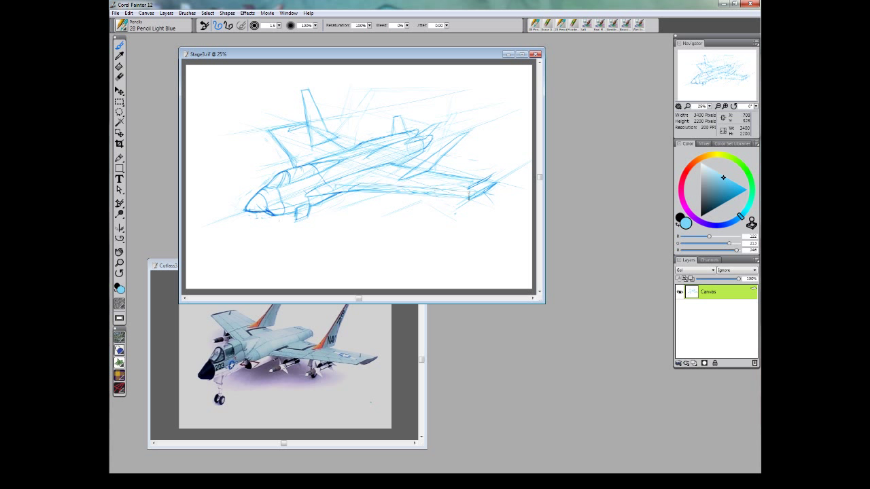
Sketch missiles beneath the near and far wings and save the image as Stage4
drag(378, 185, 454, 190)
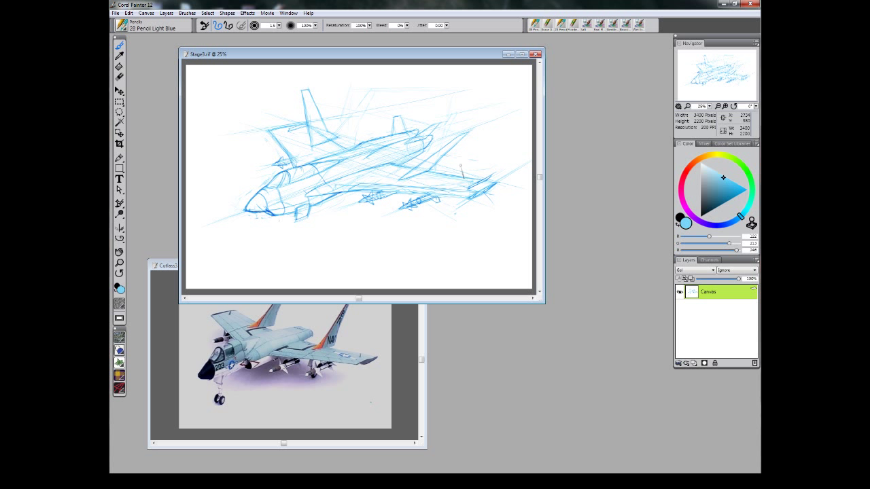
mouse_move(395, 142)
mouse_down()
mouse_move(449, 130)
mouse_move(468, 144)
mouse_up()
click(724, 447)
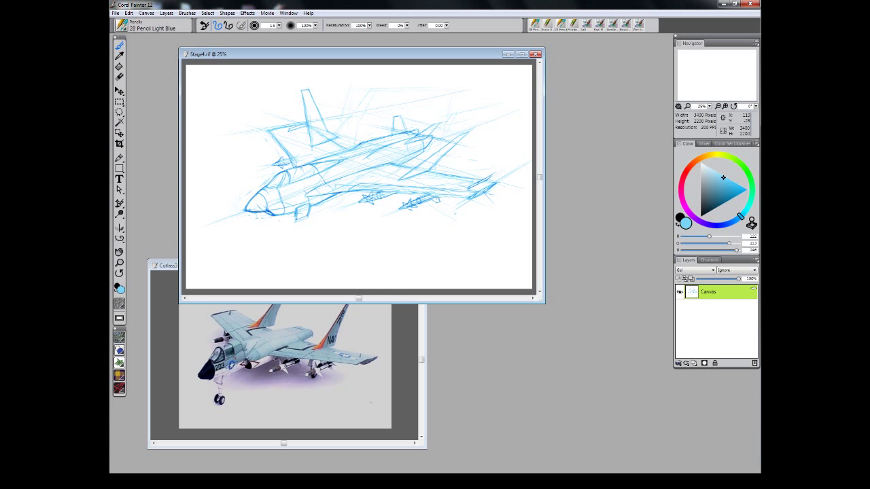
Erase the small fin on top of the rear fuselage and return to 2B Pencil Light Blue
click(154, 26)
click(135, 45)
mouse_move(419, 131)
mouse_down()
mouse_move(399, 139)
mouse_move(435, 138)
mouse_up()
click(153, 26)
click(153, 25)
click(135, 45)
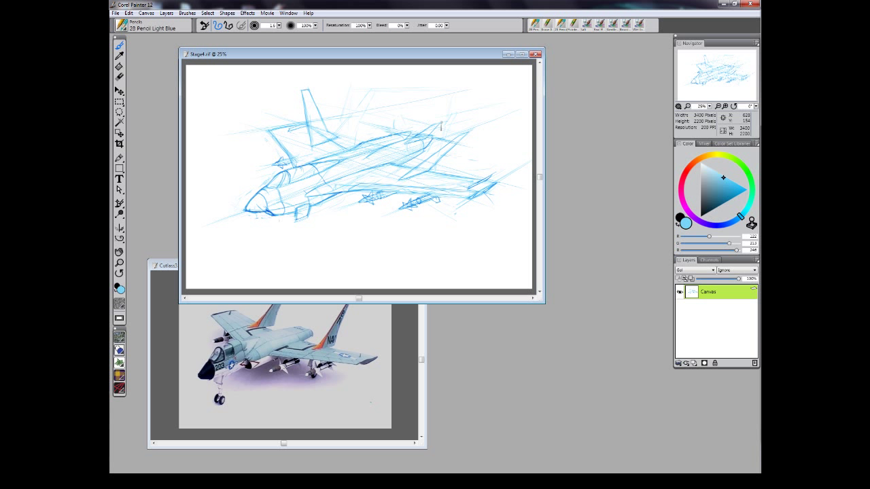
Redraw the small fin slightly farther forward on the rear fuselage and extend the near wing's root toward the nose
mouse_move(367, 111)
mouse_down()
mouse_move(447, 125)
mouse_move(379, 157)
mouse_up()
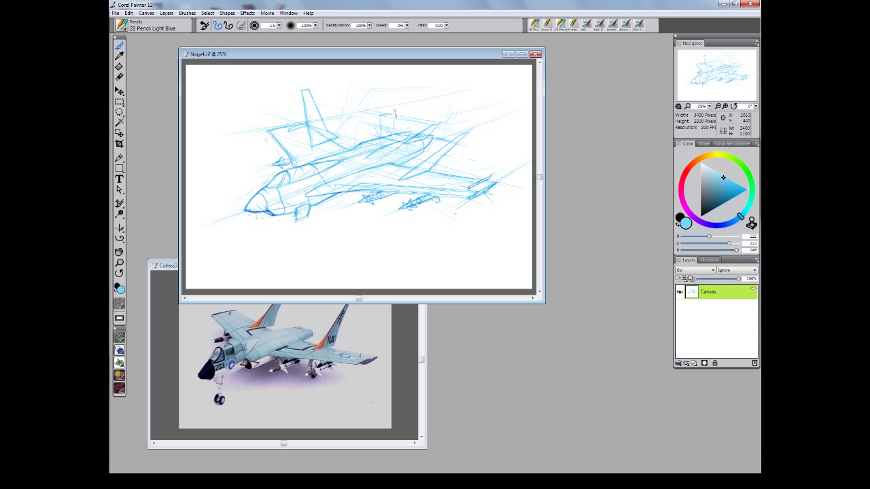
drag(398, 129, 381, 115)
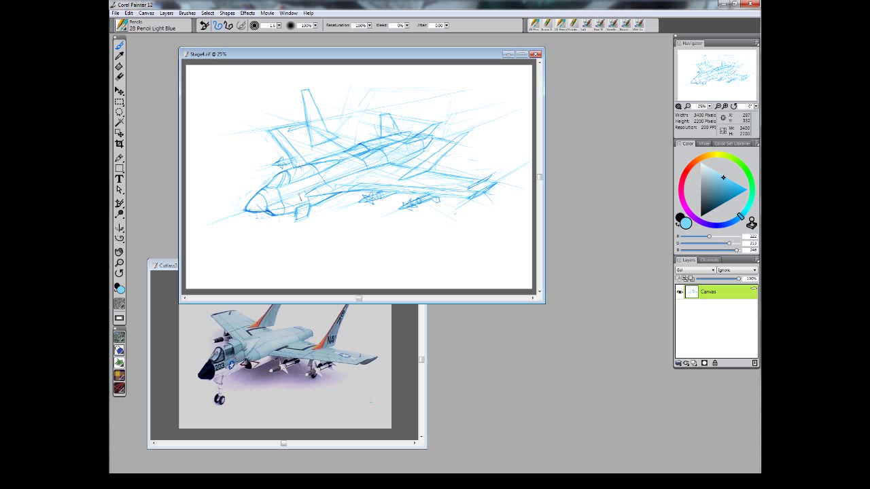
drag(300, 195, 325, 190)
Clean up around the wing roots with an eraser and touch up the far wing's outer corner with the light blue pencil
click(153, 25)
click(138, 67)
click(185, 77)
click(153, 26)
click(135, 45)
drag(271, 136, 270, 129)
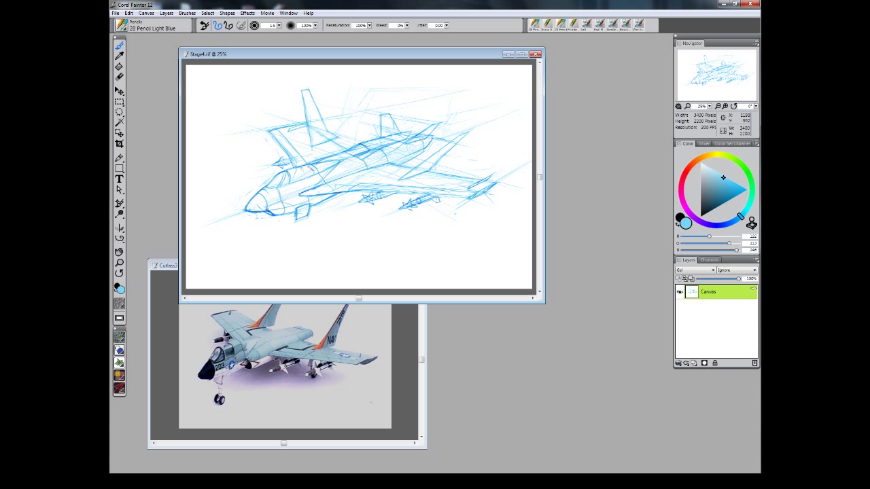
Reinforce the near wing's root and underside, the far wing's outer edge and the near wing's rear edge
drag(323, 180, 300, 189)
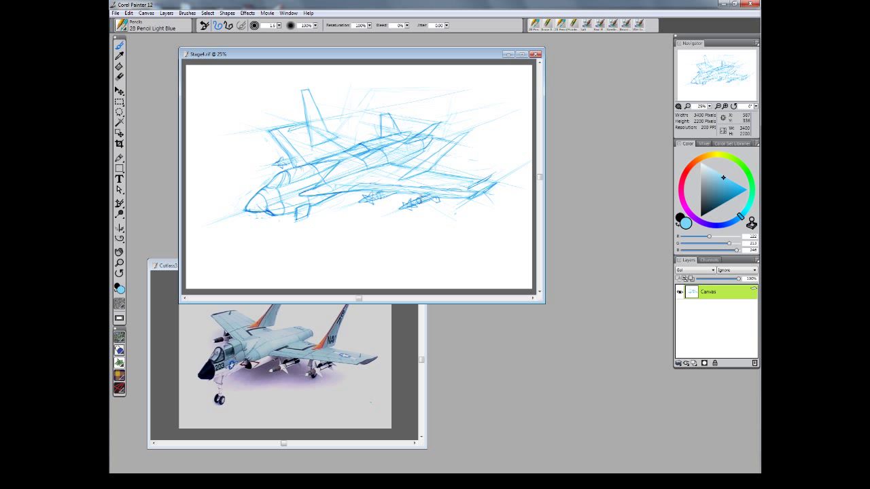
drag(352, 194, 414, 193)
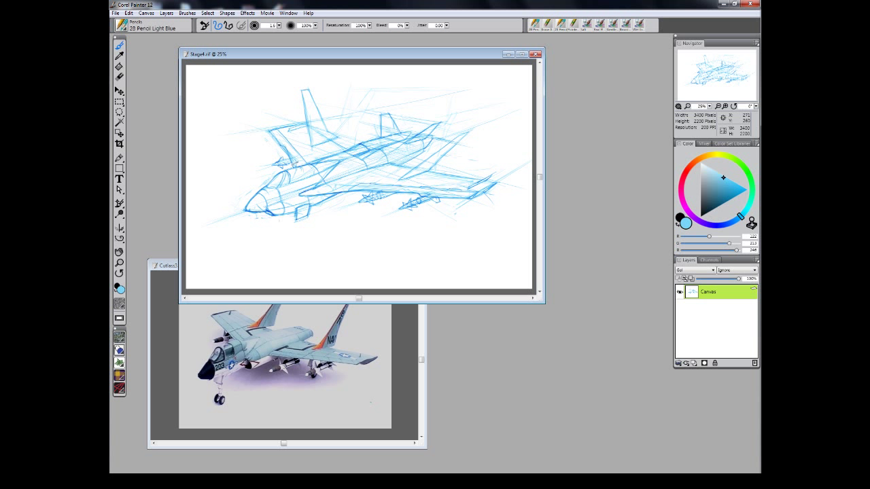
drag(271, 129, 278, 145)
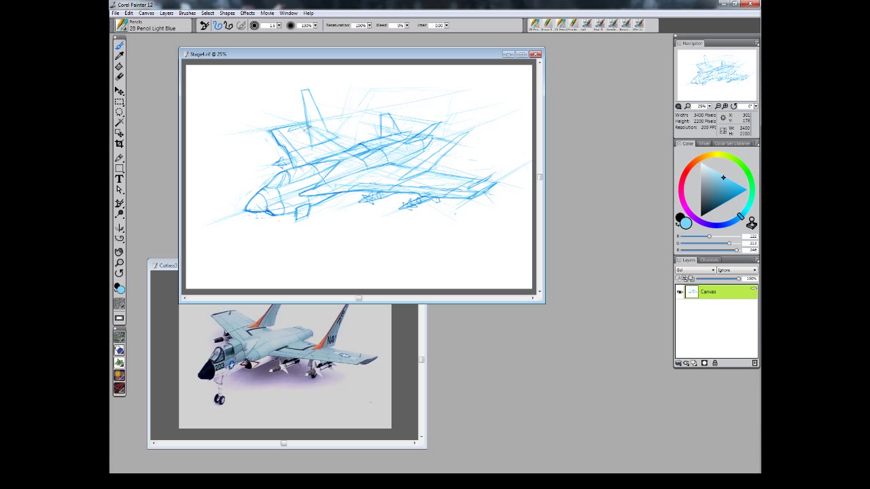
drag(431, 174, 481, 185)
drag(383, 166, 483, 187)
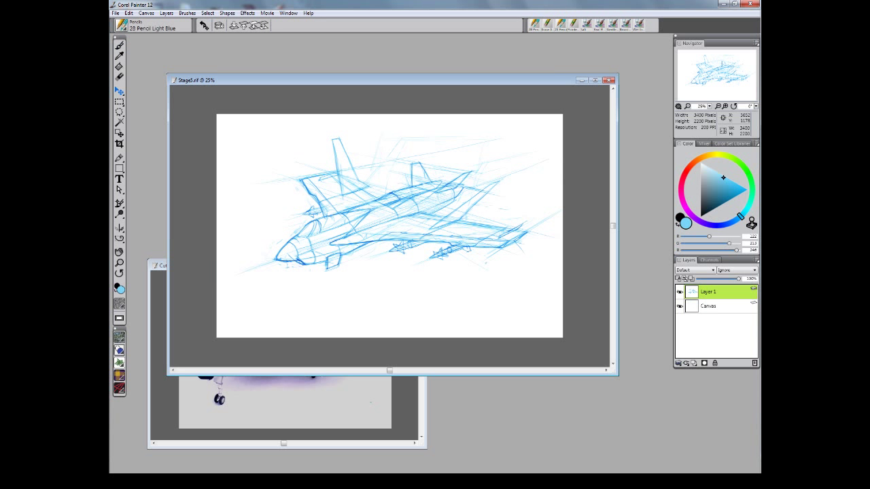
Add a new layer above the sketch and lower the opacity of Layer 1 to about 39%
click(695, 269)
click(694, 354)
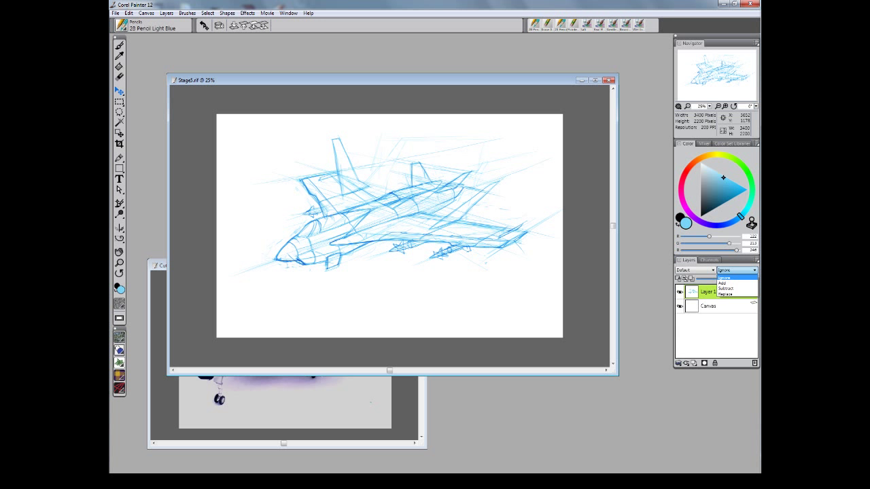
click(694, 363)
click(710, 307)
drag(739, 279, 713, 279)
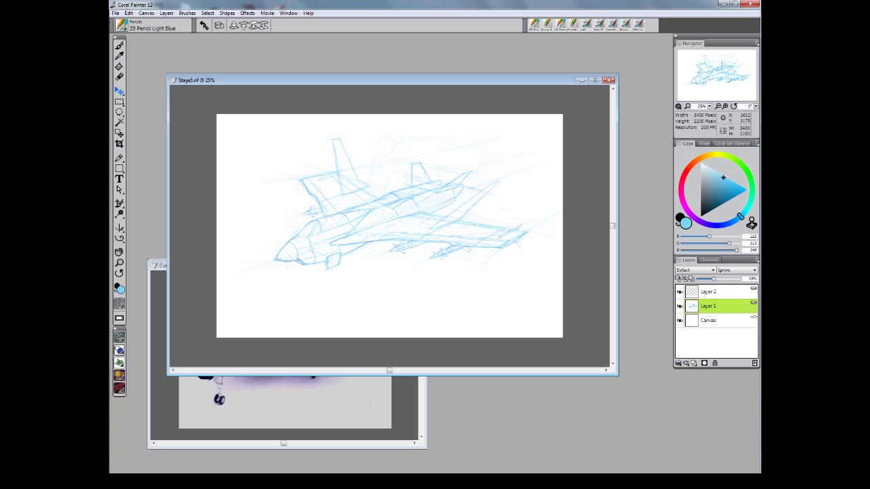
On Layer 2, trace the nose contours, belly line and small underside fin with 2B Pencil Indigo Blue
click(710, 292)
click(146, 25)
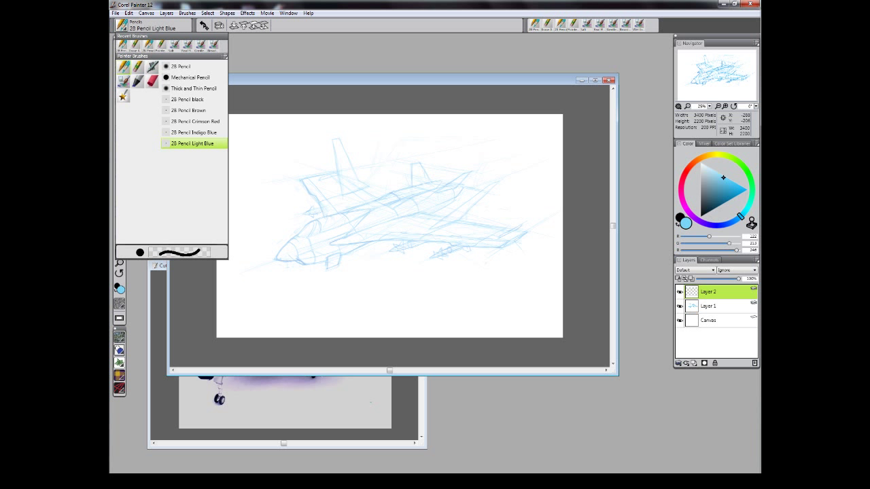
click(194, 142)
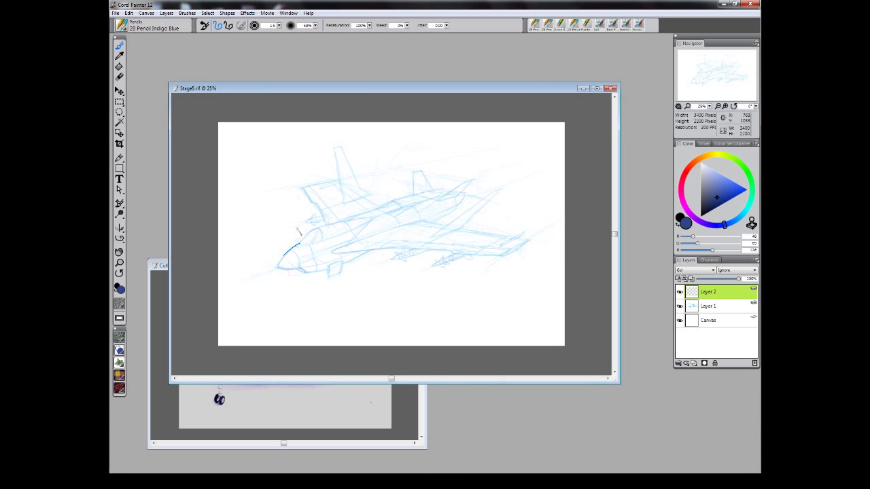
drag(276, 268, 303, 243)
key(ctrl+plus)
mouse_move(239, 277)
mouse_down()
mouse_move(281, 279)
mouse_move(239, 277)
mouse_move(296, 313)
mouse_move(272, 277)
mouse_move(346, 271)
mouse_move(282, 288)
mouse_move(365, 258)
mouse_up()
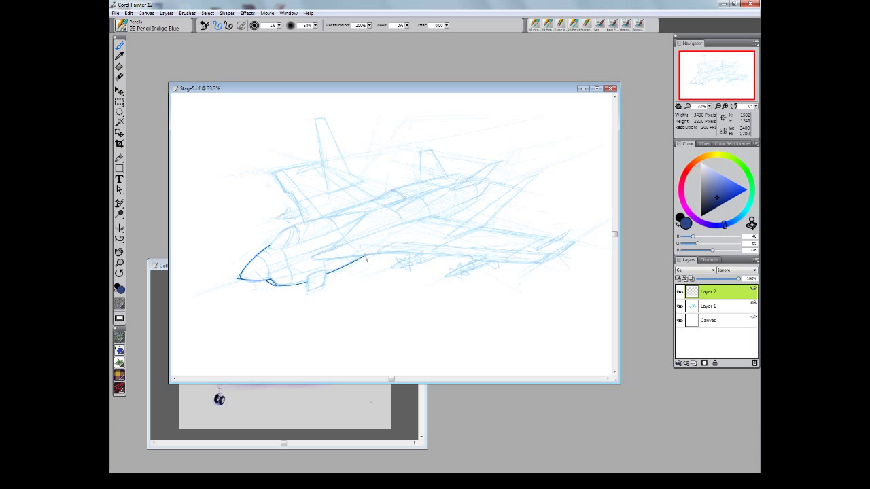
key(ctrl+z)
mouse_move(310, 276)
mouse_down()
mouse_move(325, 270)
mouse_move(322, 286)
mouse_move(309, 291)
mouse_up()
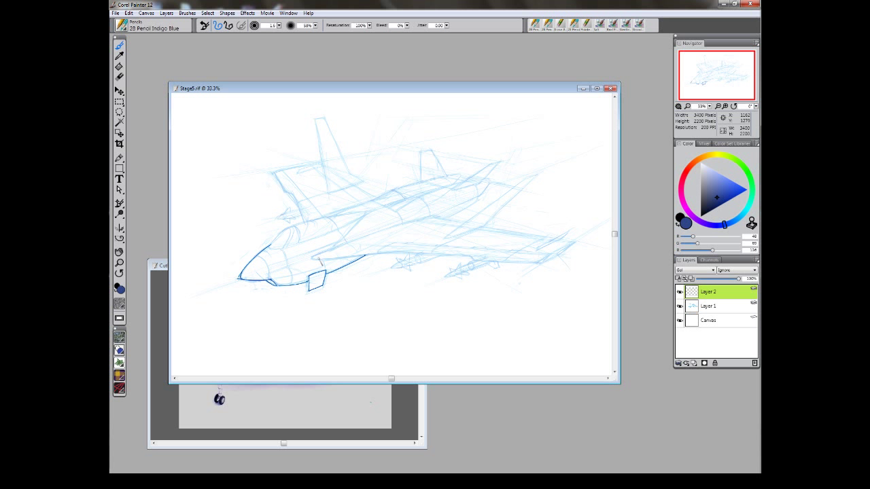
Trace the near wing's outline, its tip and the panel line along its front edge in indigo blue
mouse_move(320, 259)
mouse_down()
mouse_move(443, 215)
mouse_move(576, 239)
mouse_move(539, 263)
mouse_up()
mouse_move(339, 259)
mouse_down()
mouse_move(451, 255)
mouse_move(545, 263)
mouse_up()
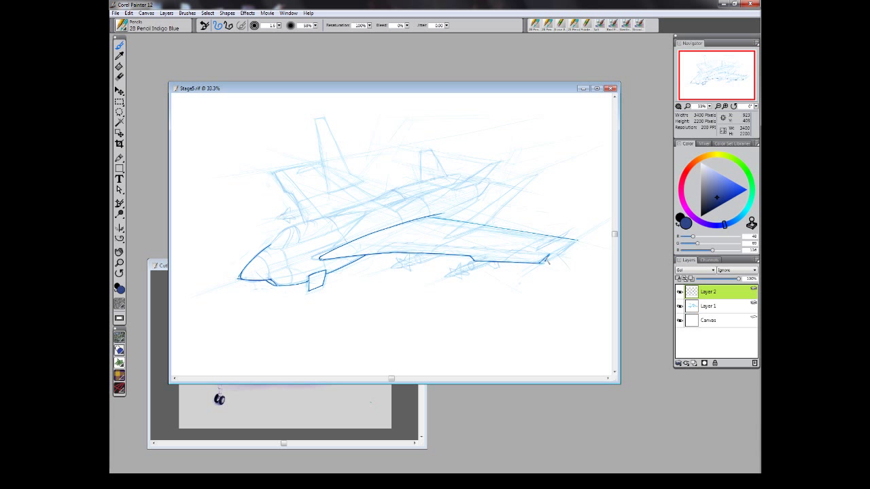
mouse_move(549, 256)
mouse_down()
mouse_move(583, 243)
mouse_move(560, 253)
mouse_move(590, 237)
mouse_move(551, 257)
mouse_up()
drag(393, 242, 548, 261)
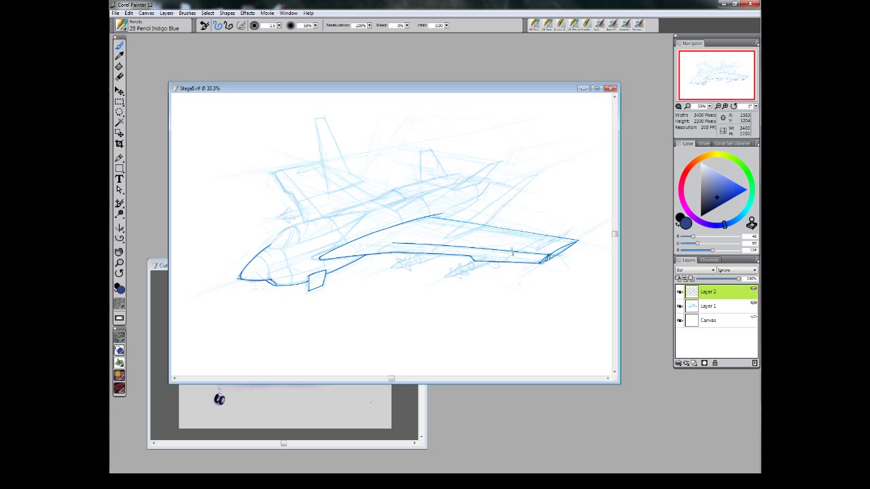
mouse_move(379, 251)
mouse_down()
mouse_move(392, 244)
mouse_move(489, 248)
mouse_up()
Save the image under the new name Stage6
click(116, 12)
click(133, 109)
text(Stage6)
key(Return)
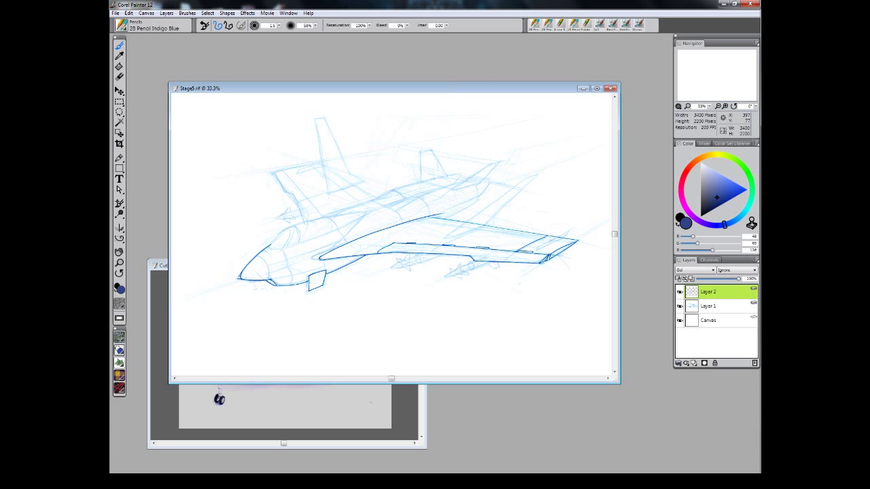
Trace the canopy and the upper fuselage contour behind it in indigo blue, undoing the first attempt
mouse_move(270, 247)
mouse_down()
mouse_move(292, 229)
mouse_move(286, 249)
mouse_move(372, 211)
mouse_up()
key(ctrl+z)
key(ctrl+z)
drag(291, 228, 372, 211)
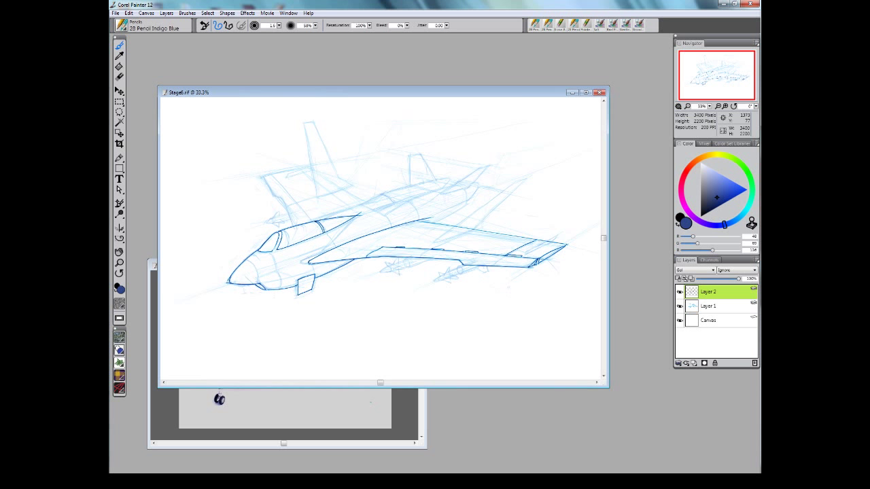
Trace the cross-section contour behind the nose and the lower side line of the forward fuselage in indigo blue, redoing the side line once
drag(340, 87, 362, 92)
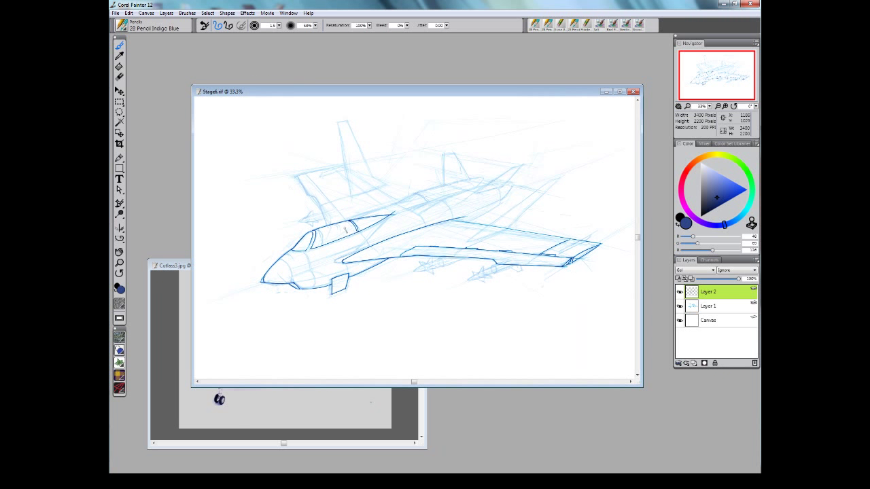
drag(310, 251, 317, 288)
drag(352, 259, 291, 276)
key(ctrl+z)
drag(345, 263, 302, 275)
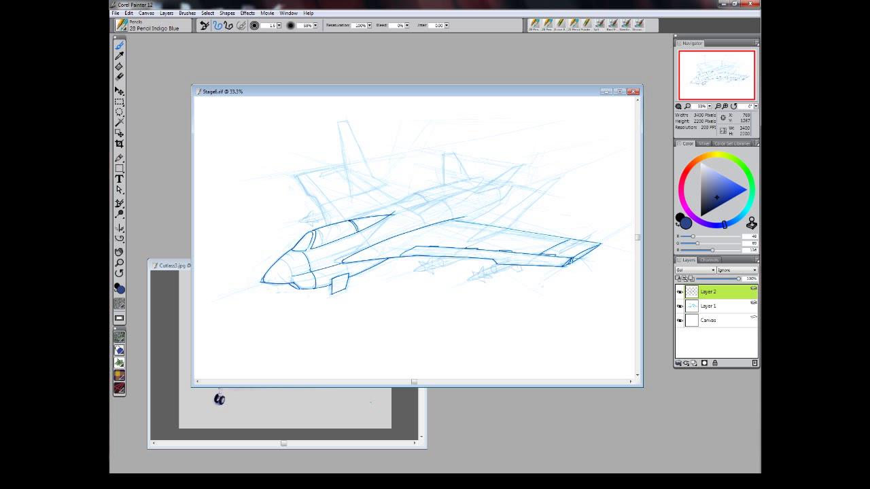
Trace the diagonal line behind the canopy and the rear fuselage's upper and cross contours, undoing the misplaced strokes
drag(391, 216, 358, 251)
key(ctrl+z)
drag(421, 216, 520, 177)
key(ctrl+z)
drag(444, 200, 507, 182)
drag(418, 194, 479, 176)
key(ctrl+z)
mouse_move(417, 193)
mouse_down()
mouse_move(500, 178)
mouse_move(420, 193)
mouse_move(448, 203)
mouse_move(429, 197)
mouse_move(431, 188)
mouse_move(453, 219)
mouse_up()
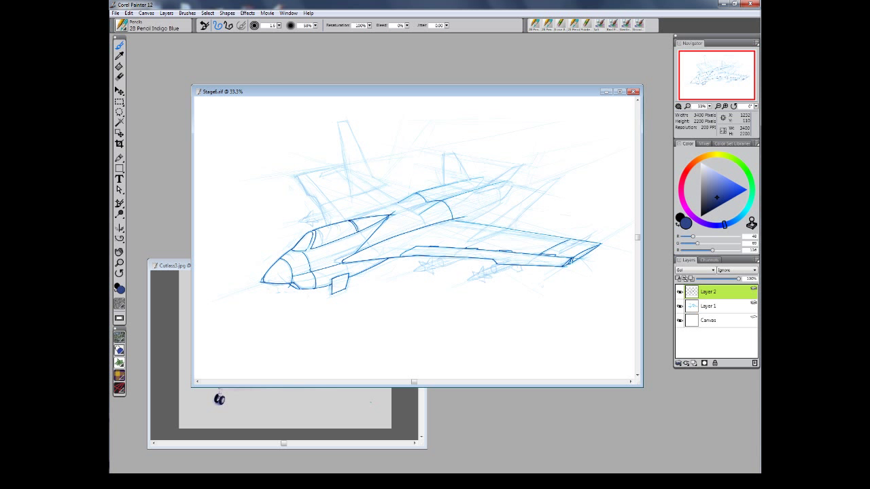
Trace the fuselage line behind the canopy and the far wing's outline with the 2B Pencil Indigo Blue
mouse_move(357, 219)
mouse_down()
mouse_move(399, 204)
mouse_move(391, 216)
mouse_up()
click(153, 26)
click(139, 43)
click(153, 26)
click(137, 44)
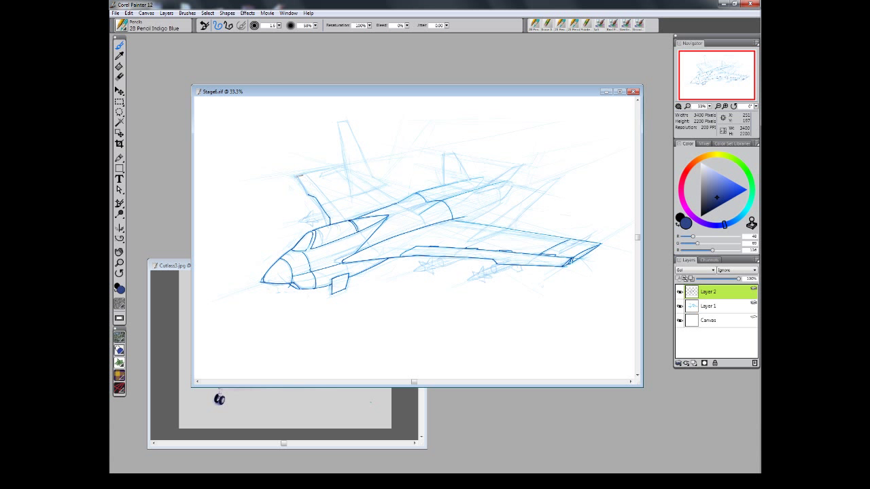
drag(297, 175, 344, 165)
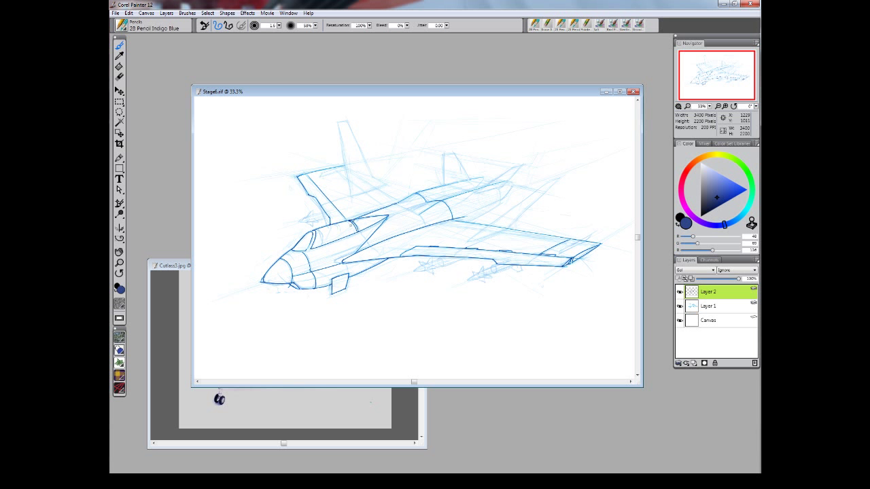
drag(323, 206, 399, 183)
Trace the far tail fin and the rear fuselage contours in an enlarged view, undoing the misplaced strokes
click(619, 91)
key(ctrl+plus)
drag(385, 270, 406, 208)
mouse_move(519, 174)
mouse_down()
mouse_move(364, 248)
mouse_move(434, 192)
mouse_up()
key(ctrl+z)
drag(357, 249, 433, 191)
key(ctrl+z)
key(ctrl+z)
drag(357, 249, 429, 197)
drag(320, 223, 424, 183)
key(ctrl+z)
key(ctrl+z)
Trace the near tail fin's leading edge and tip on the rotated canvas, undoing and retrying the strokes
drag(356, 250, 348, 275)
mouse_move(392, 306)
mouse_down()
mouse_move(432, 184)
mouse_move(446, 319)
mouse_move(462, 314)
mouse_up()
drag(463, 314, 409, 103)
mouse_move(422, 136)
mouse_down()
mouse_move(498, 156)
mouse_move(458, 139)
mouse_up()
mouse_move(469, 248)
mouse_down()
mouse_move(353, 276)
mouse_move(517, 244)
mouse_up()
key(ctrl+z)
mouse_move(353, 277)
mouse_down()
mouse_move(515, 239)
mouse_move(501, 247)
mouse_up()
key(ctrl+z)
key(ctrl+z)
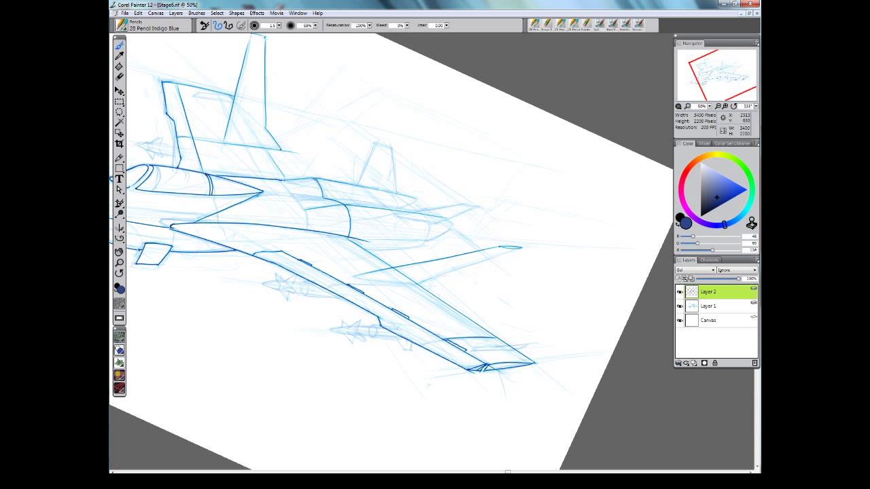
Trace the near tail fin's rear edge and reselect the 2B Pencil Indigo Blue
key(ctrl+minus)
drag(421, 273, 497, 248)
click(146, 26)
click(135, 47)
click(535, 25)
Trace the tail end and underside of the rear fuselage and the pointed fin above it
mouse_move(382, 207)
mouse_down()
mouse_move(406, 157)
mouse_move(401, 174)
mouse_move(408, 212)
mouse_up()
mouse_move(409, 261)
mouse_down()
mouse_move(415, 284)
mouse_move(367, 204)
mouse_move(405, 184)
mouse_up()
click(423, 273)
drag(358, 201, 405, 180)
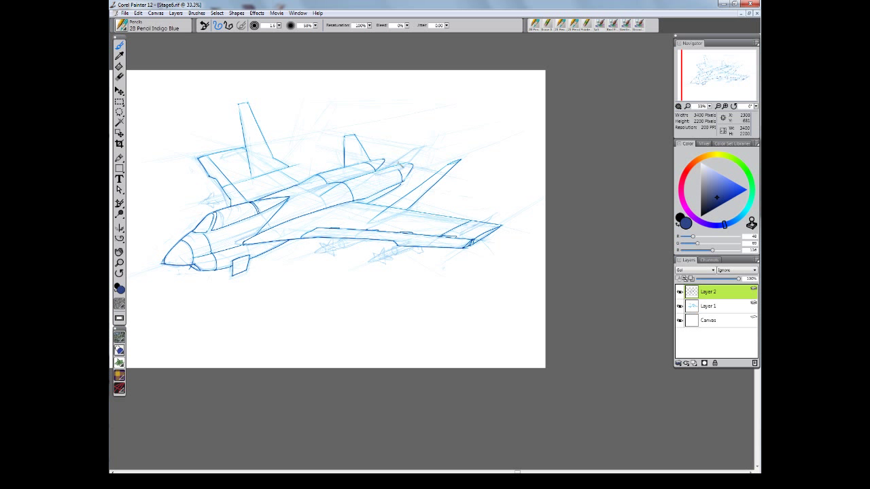
mouse_move(379, 170)
mouse_down()
mouse_move(426, 147)
mouse_move(406, 167)
mouse_up()
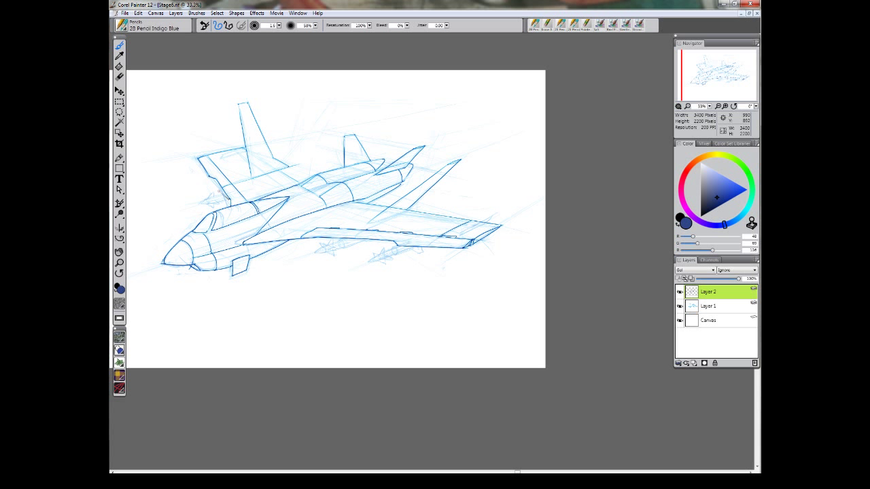
Erase the diagonal line running down behind the canopy and redraw it with the 2B Pencil Indigo Blue
click(146, 27)
click(138, 67)
click(185, 77)
drag(288, 200, 264, 223)
click(139, 28)
click(124, 67)
click(190, 132)
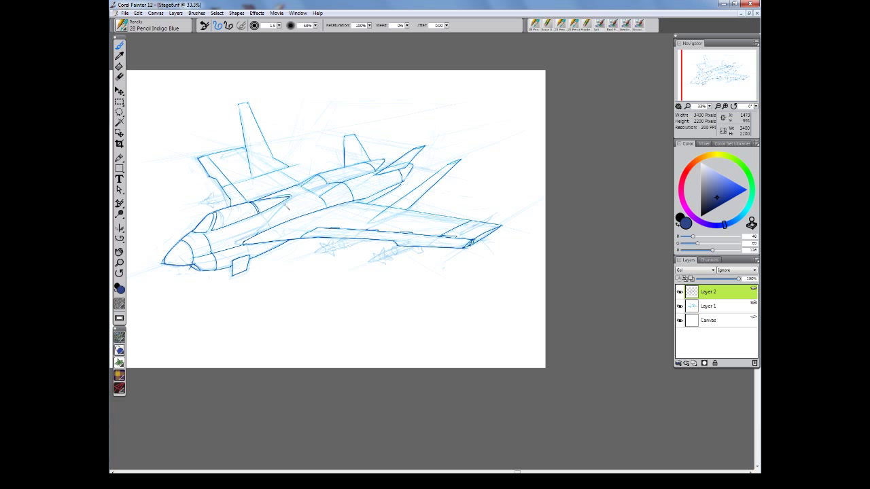
drag(261, 232, 291, 199)
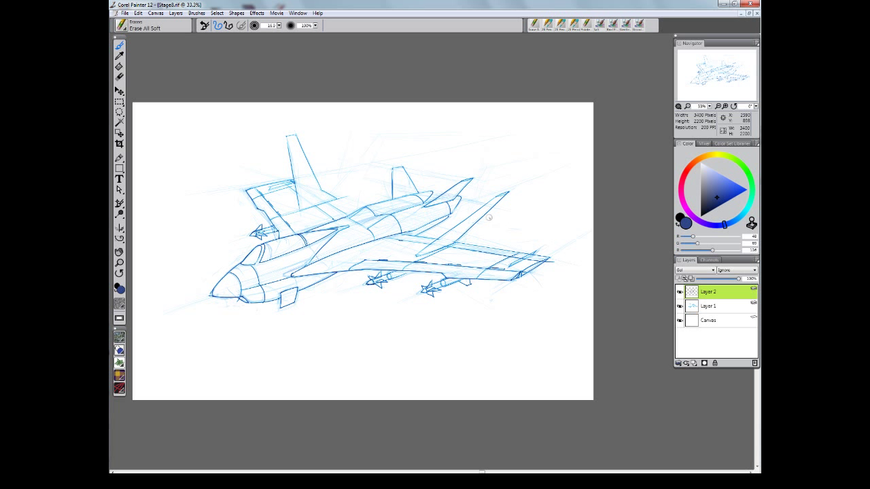
Save the Stage8 image and switch from the eraser back to the 2B Pencil Indigo Blue
click(125, 12)
click(130, 100)
click(146, 26)
click(124, 67)
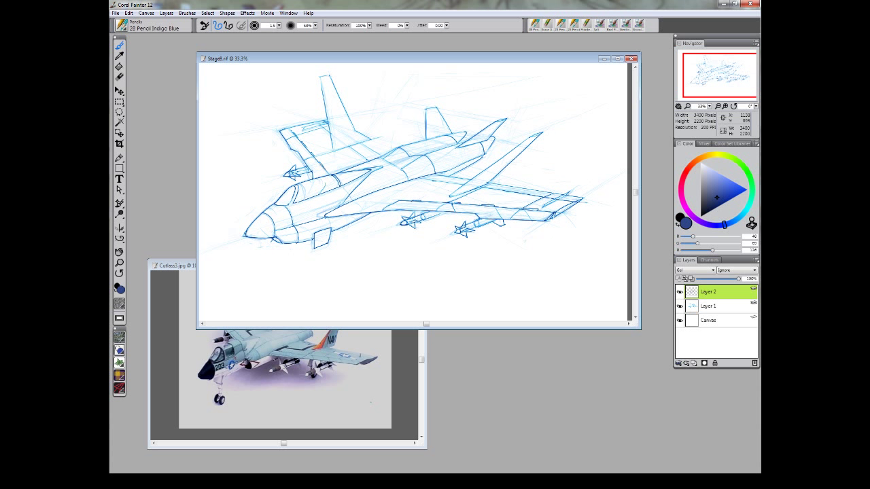
Draw the canopy frame, the pilot in the cockpit and panel lines along the fuselage and near wing
mouse_move(326, 181)
mouse_down()
mouse_move(314, 191)
mouse_move(322, 194)
mouse_up()
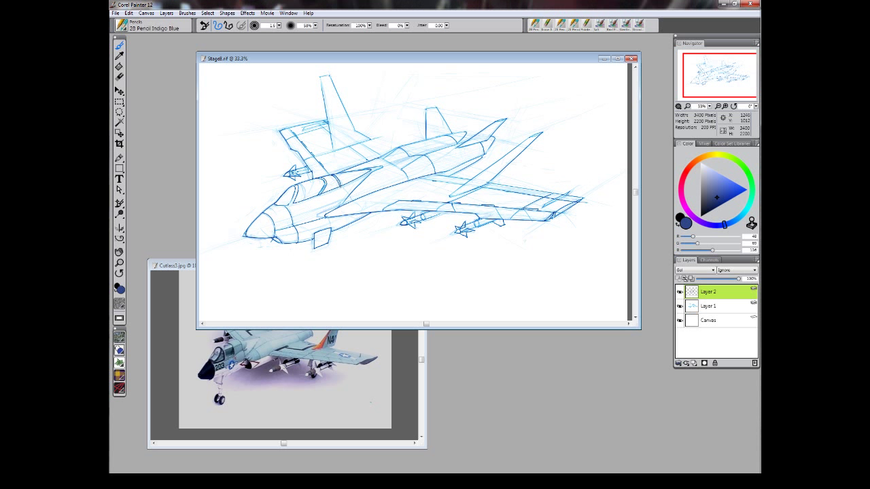
drag(426, 133, 426, 145)
drag(295, 205, 375, 169)
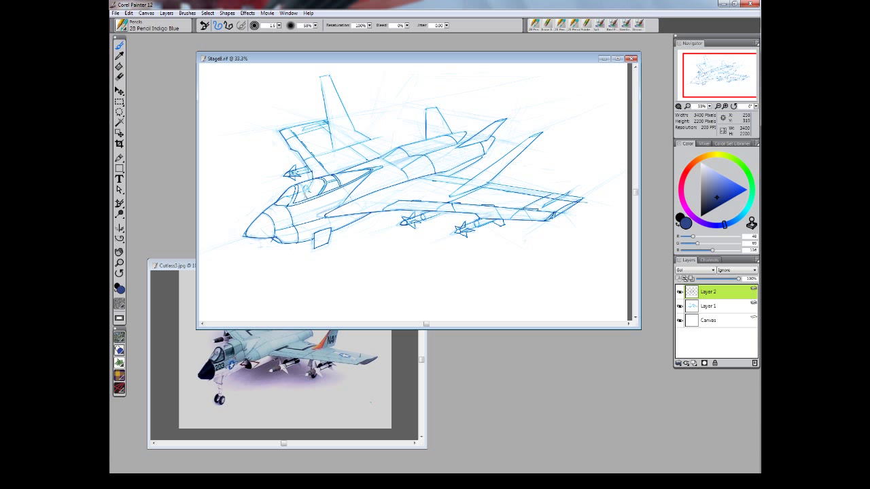
drag(306, 194, 299, 198)
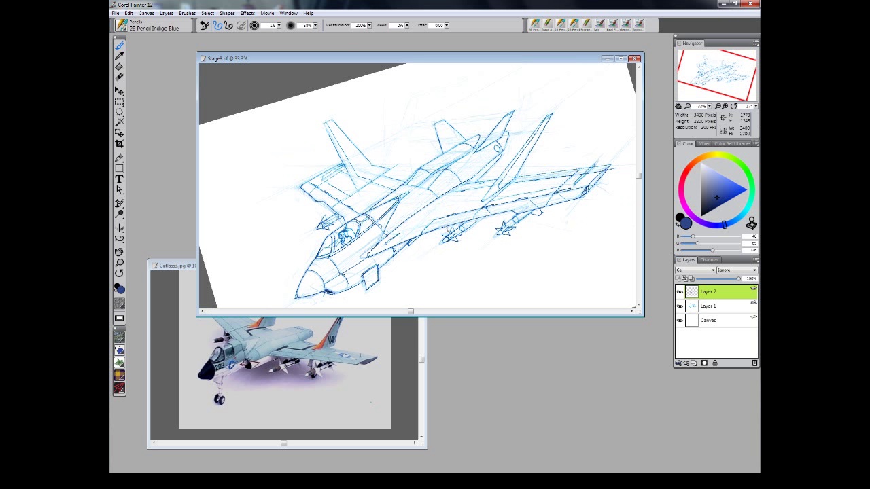
drag(379, 225, 508, 197)
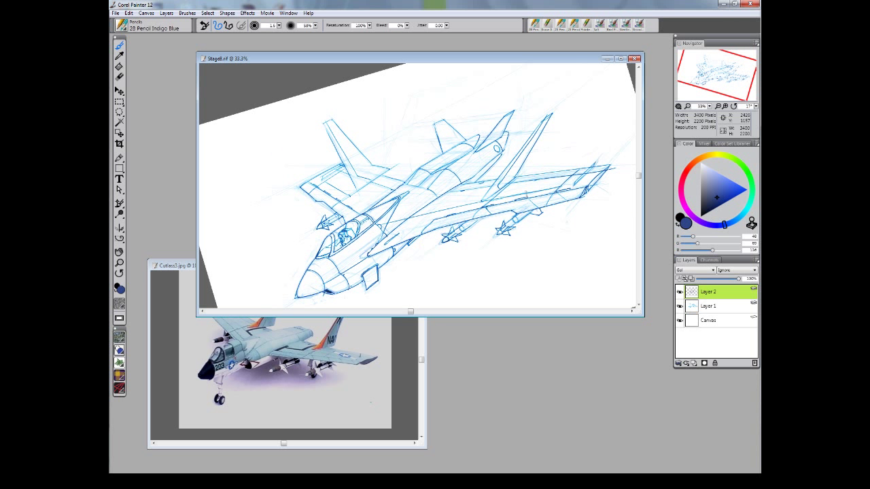
Switch to the Erase All Soft eraser, reduce its brush size and erase the overlapping lines at the near wing root
click(154, 26)
click(142, 68)
click(187, 77)
drag(395, 223, 407, 218)
key(bracketleft)
key(bracketleft)
key(bracketleft)
key(bracketleft)
key(bracketleft)
key(bracketleft)
key(bracketleft)
key(bracketleft)
key(bracketleft)
key(bracketleft)
key(bracketleft)
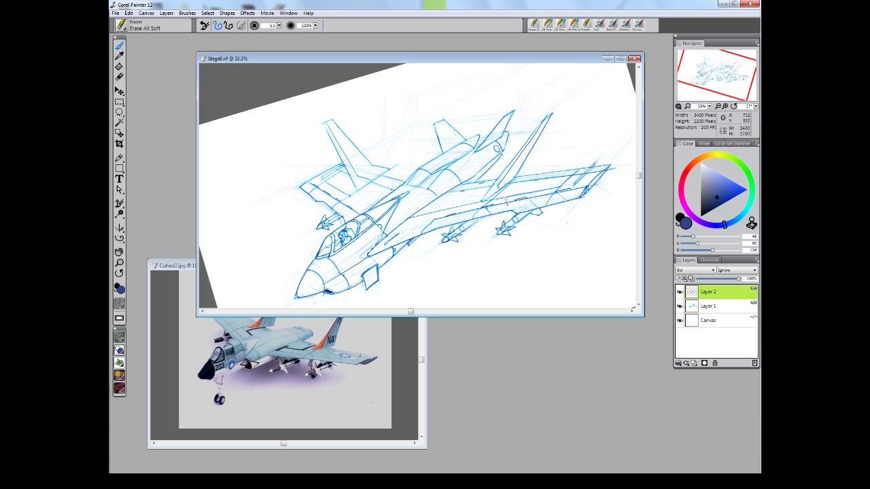
Return to the 2B Pencil Indigo Blue and reset the canvas rotation to 0°
click(153, 26)
click(139, 44)
click(734, 106)
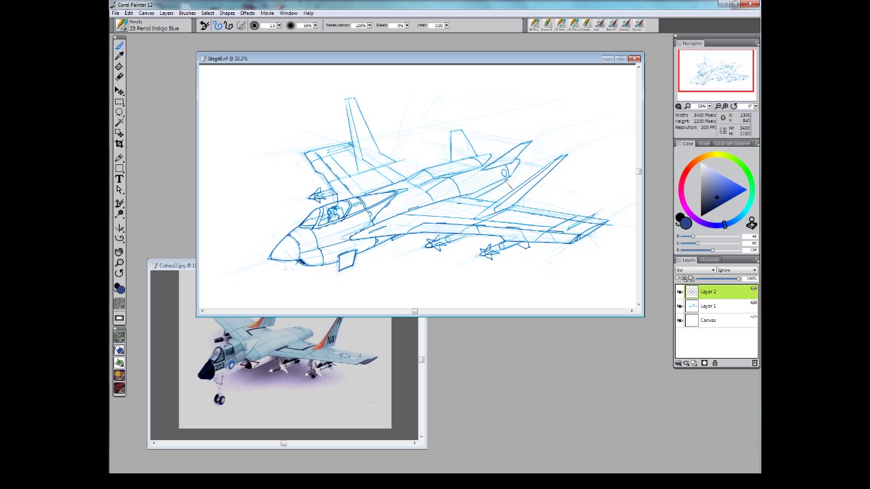
click(121, 25)
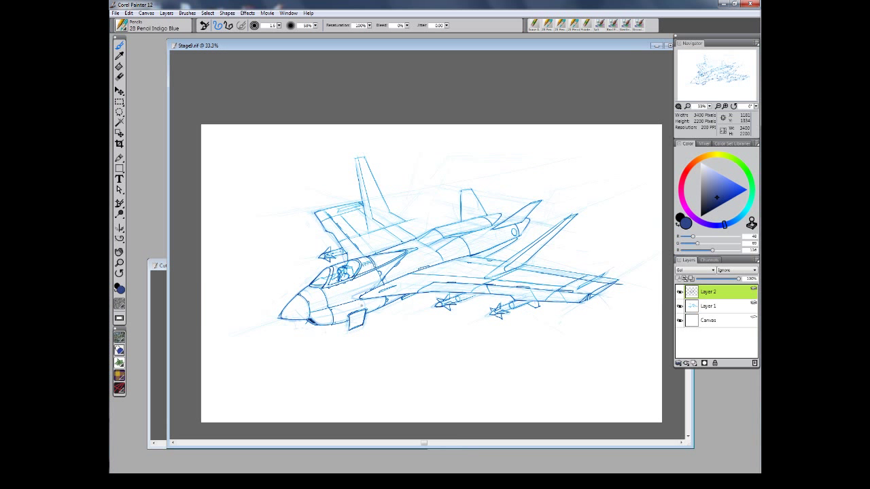
Add a new layer and draw a long diagonal speed line below the jet, undoing the first two attempts
click(694, 364)
drag(219, 407, 416, 340)
key(ctrl+z)
drag(293, 419, 454, 353)
key(ctrl+z)
drag(317, 421, 472, 360)
Draw more diagonal speed lines at the nose, both wingtips and the far tail fin, and below the jet
drag(218, 338, 309, 310)
drag(248, 222, 333, 202)
drag(571, 319, 644, 277)
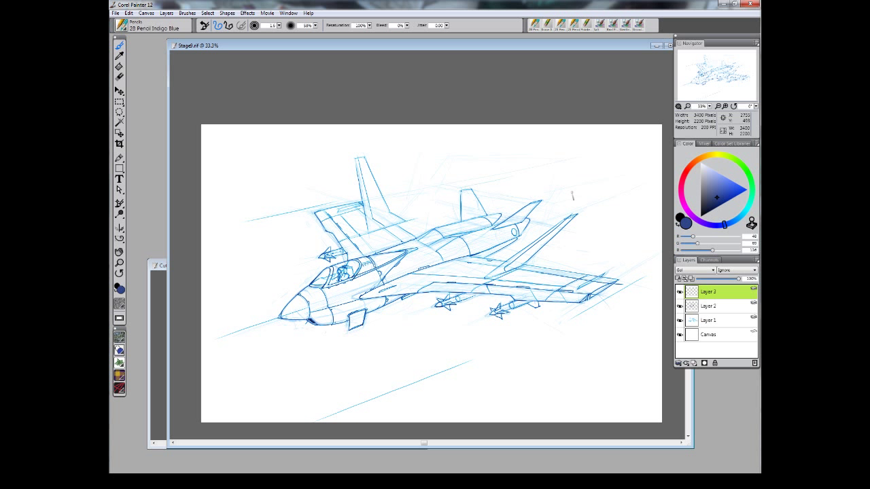
drag(355, 155, 411, 144)
drag(266, 402, 361, 365)
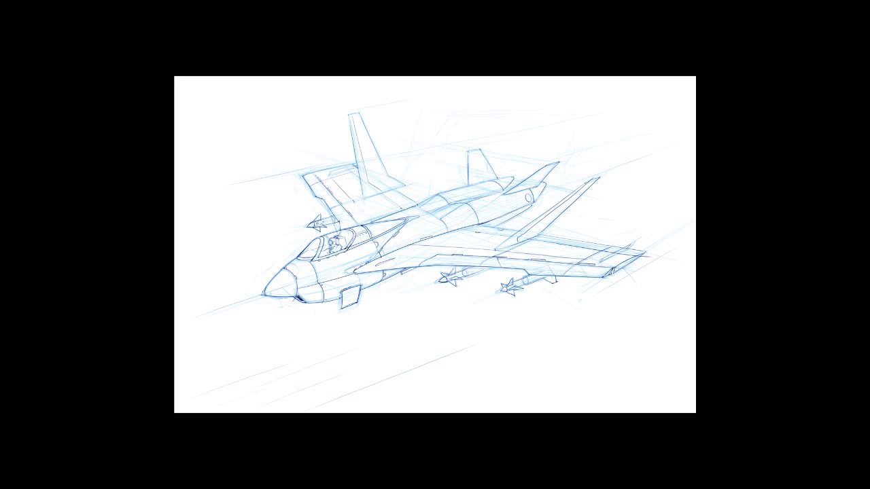